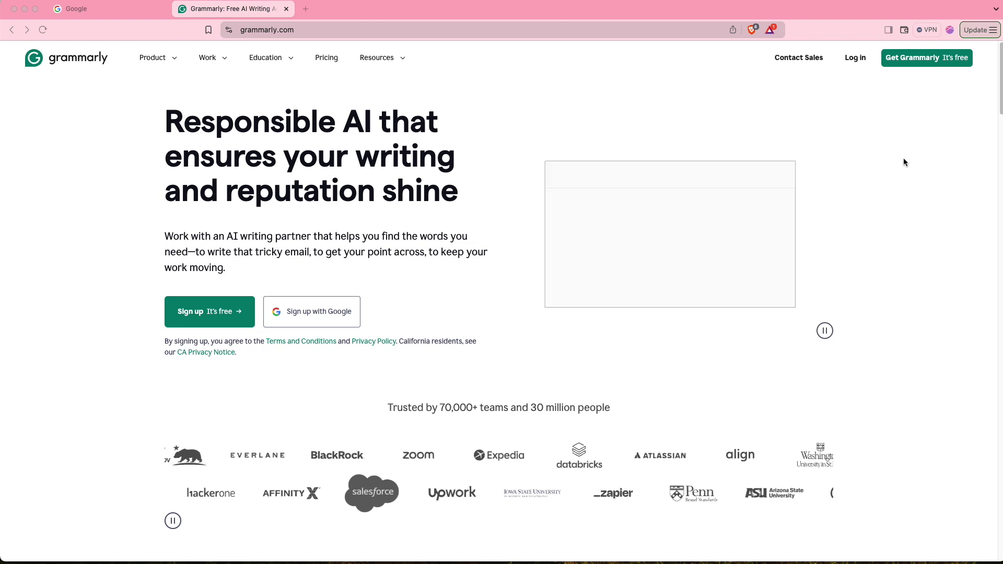
Start the free Grammarly account sign-up from the grammarly.com home page
left_click(206, 311)
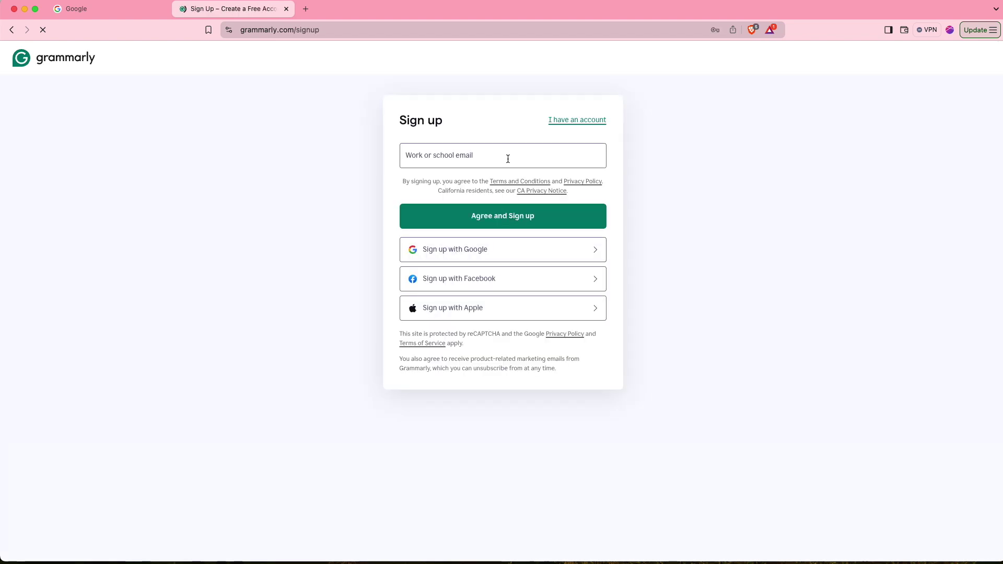
Autofill the saved email and password into the sign-up form
left_click(511, 156)
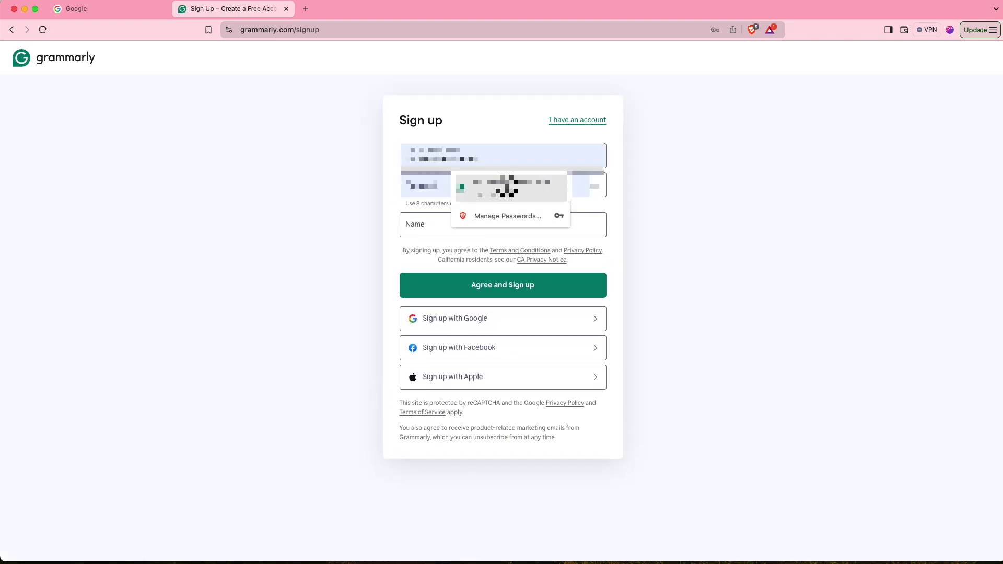
left_click(510, 184)
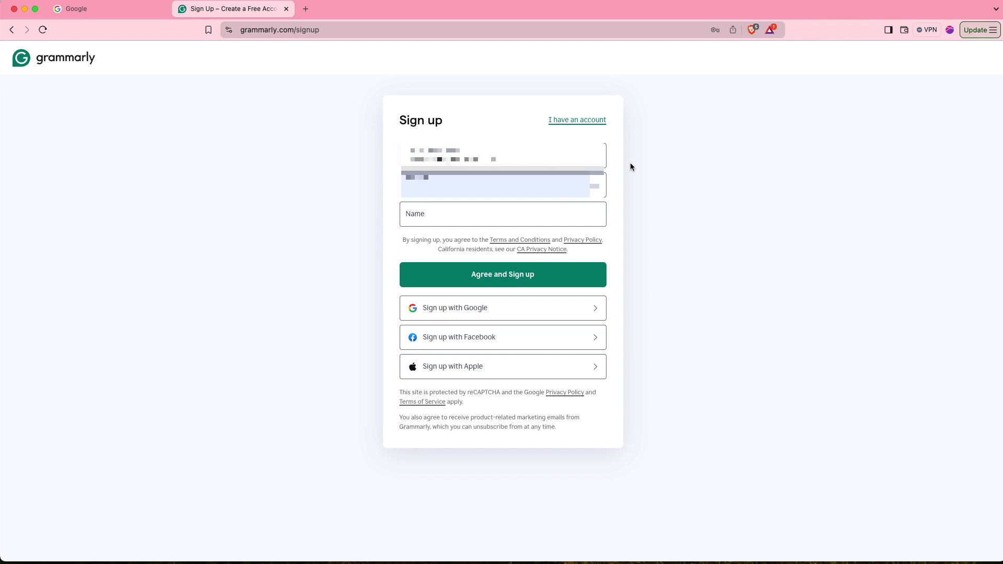
left_click(460, 216)
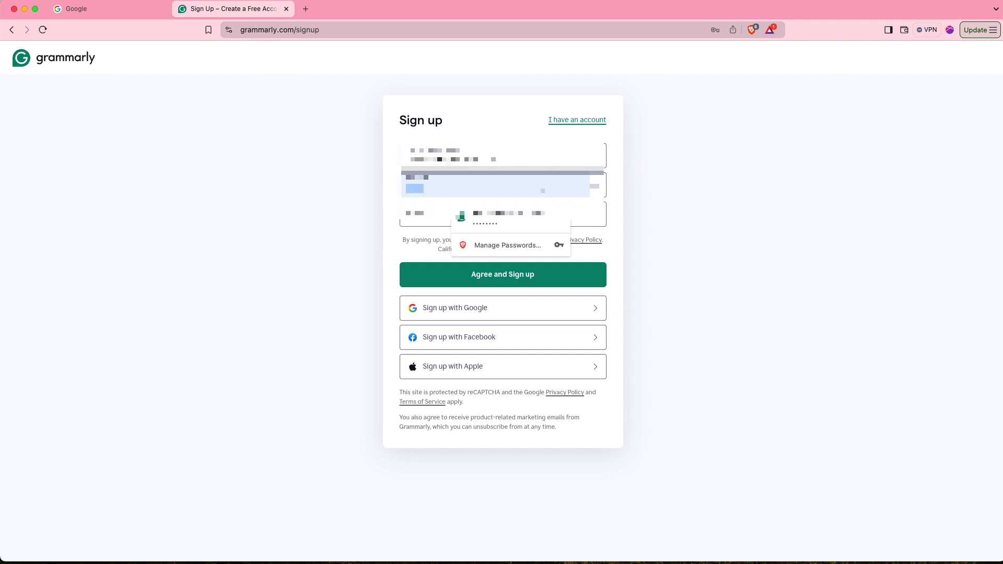
left_click(408, 189)
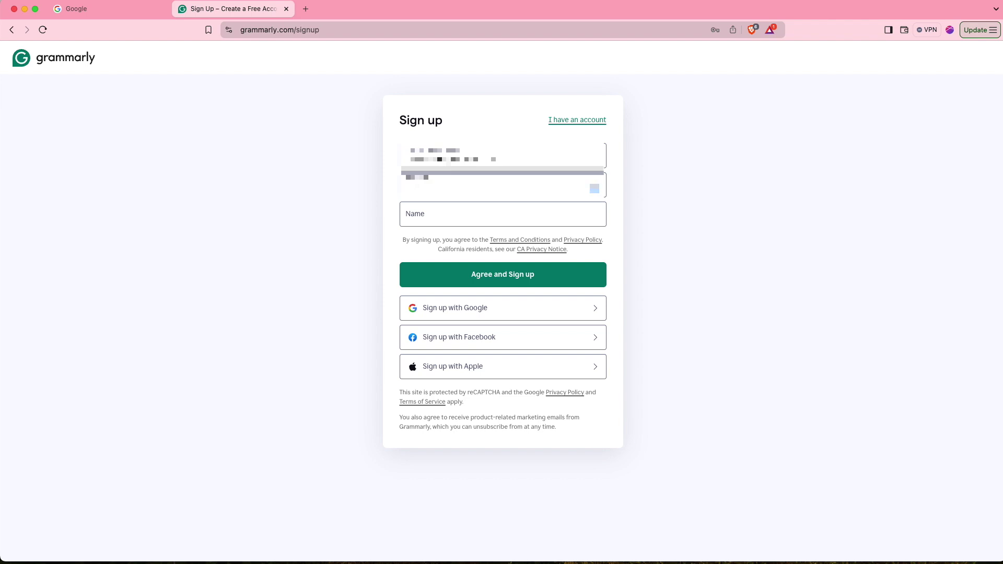
Choose the suggested account name, agree to the terms, and submit the sign-up form
left_click(459, 216)
key("Down")
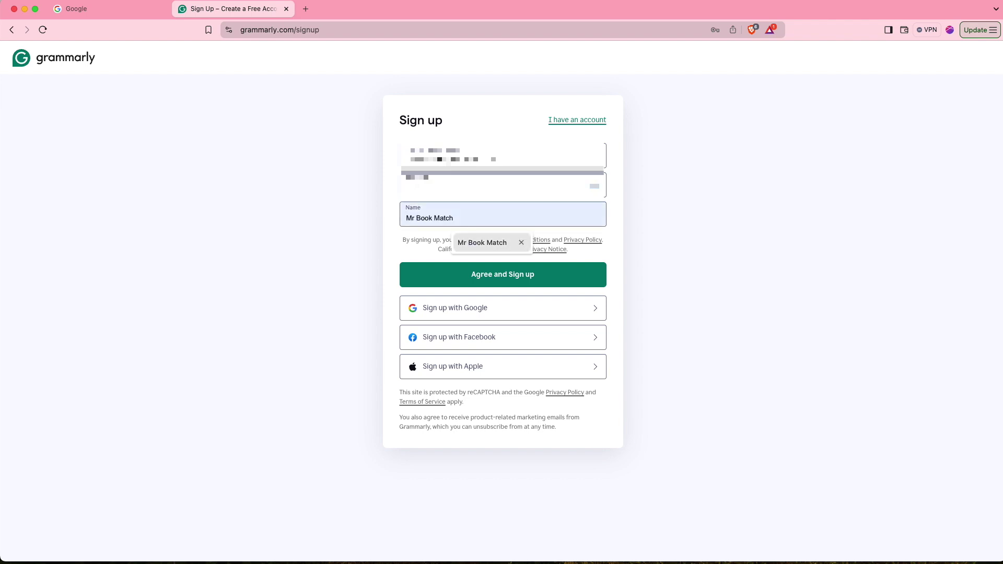
key("Return")
key("Tab")
left_click(617, 219)
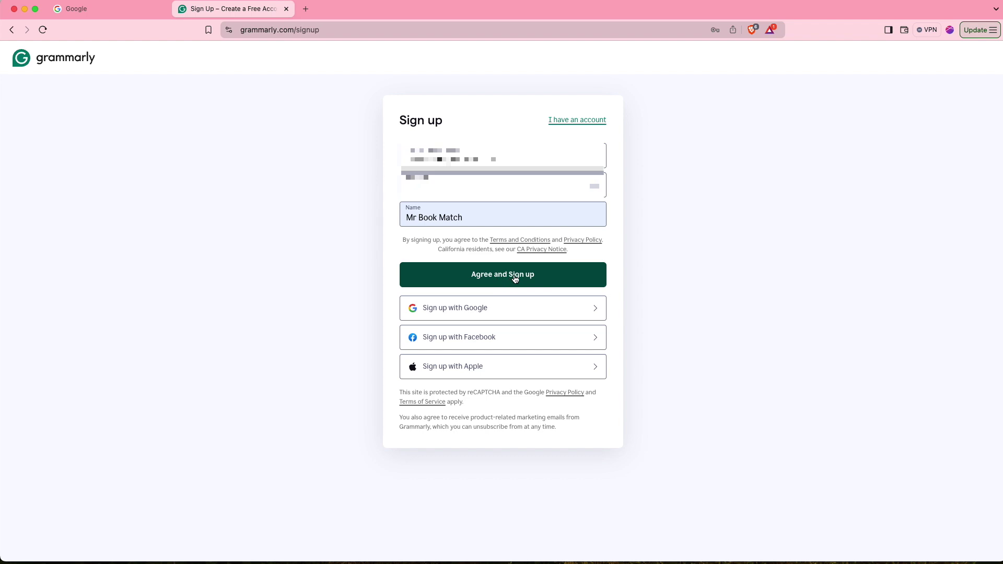
left_click(515, 279)
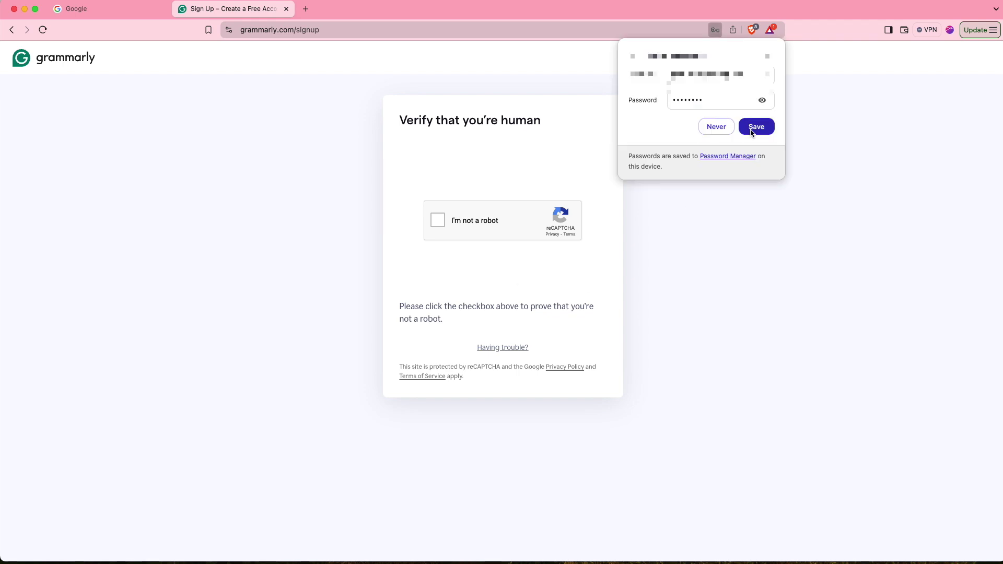
Save the password, pass the car-image reCAPTCHA, and enter the emailed 6-digit code
left_click(756, 130)
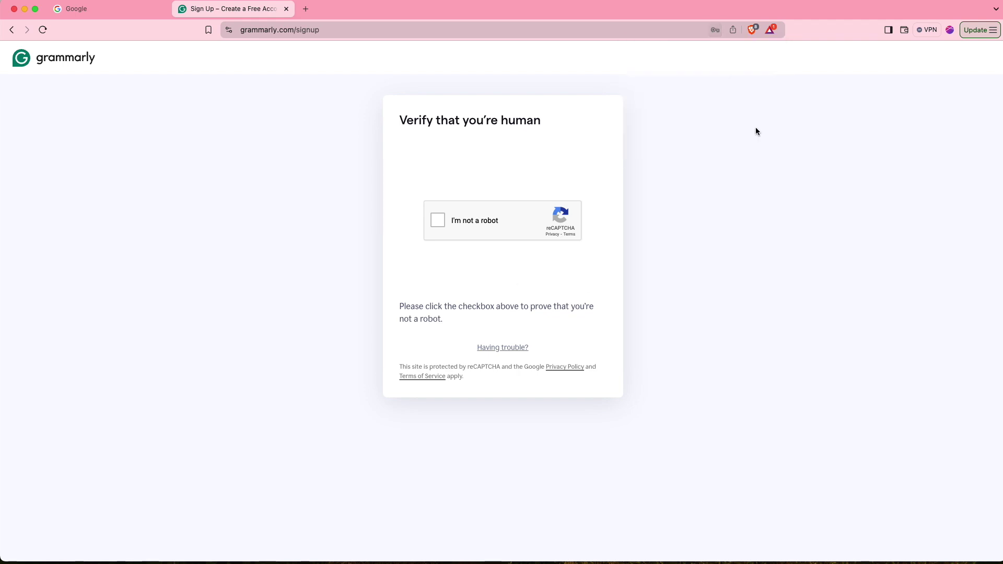
left_click(438, 220)
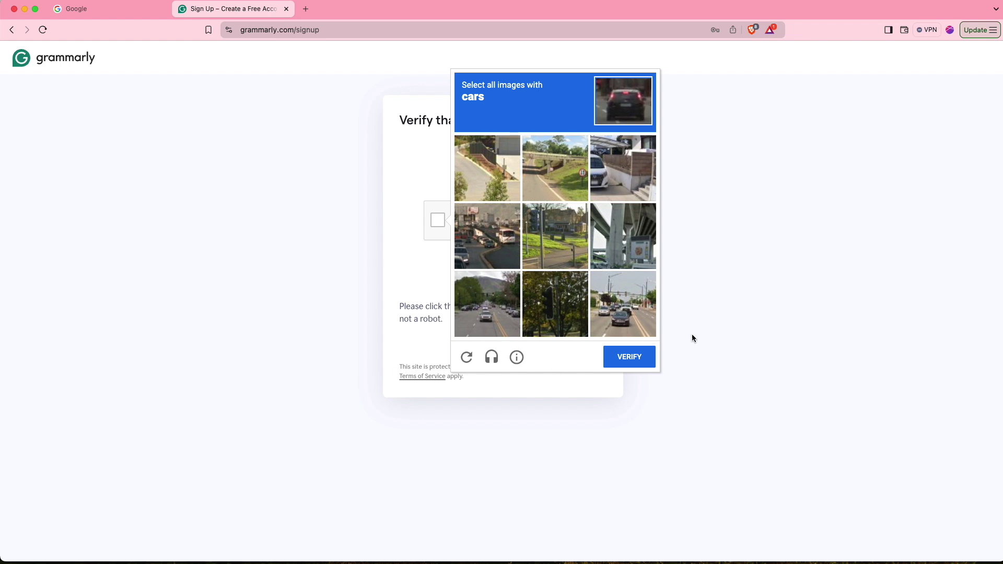
left_click(613, 180)
left_click(481, 235)
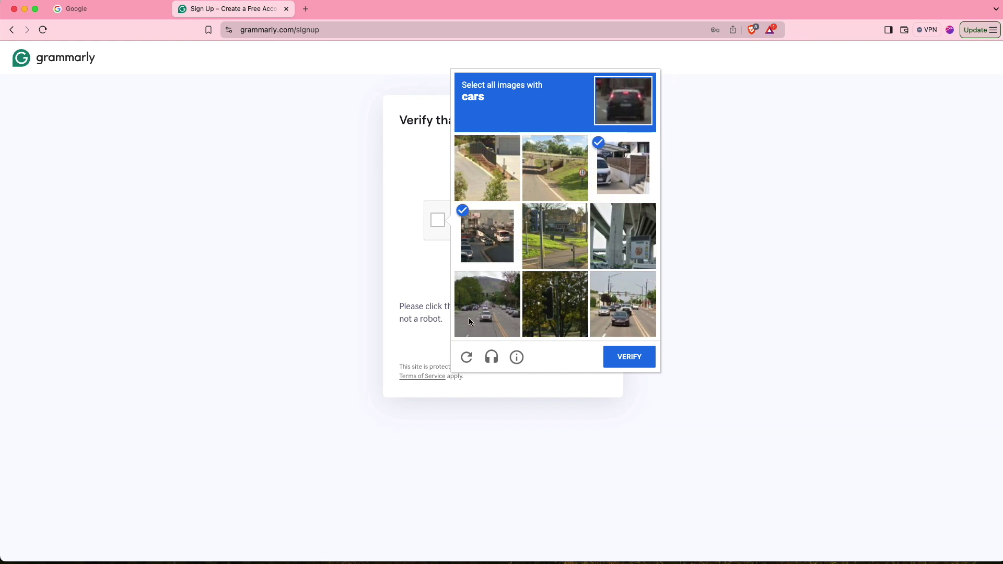
left_click(469, 316)
left_click(621, 320)
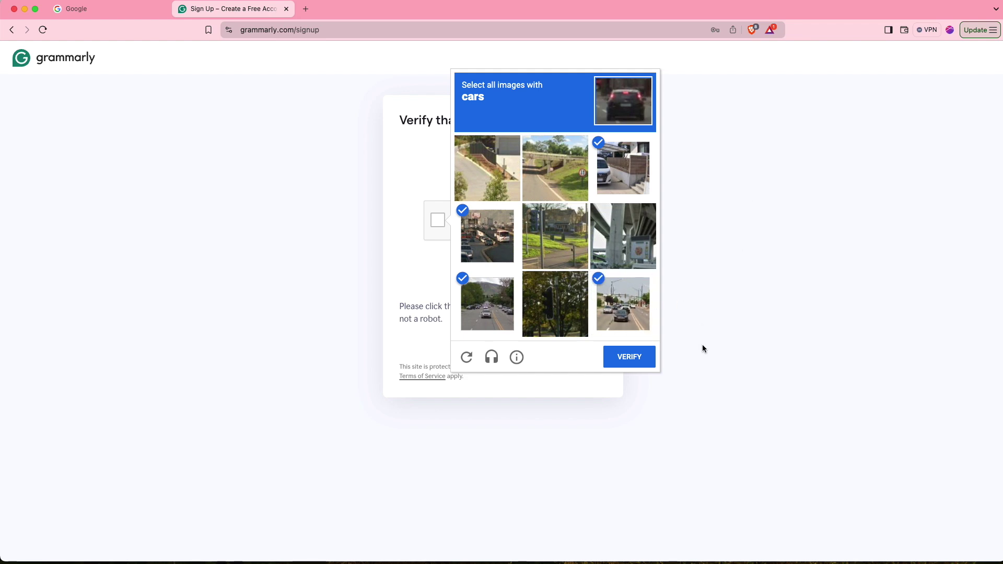
left_click(629, 361)
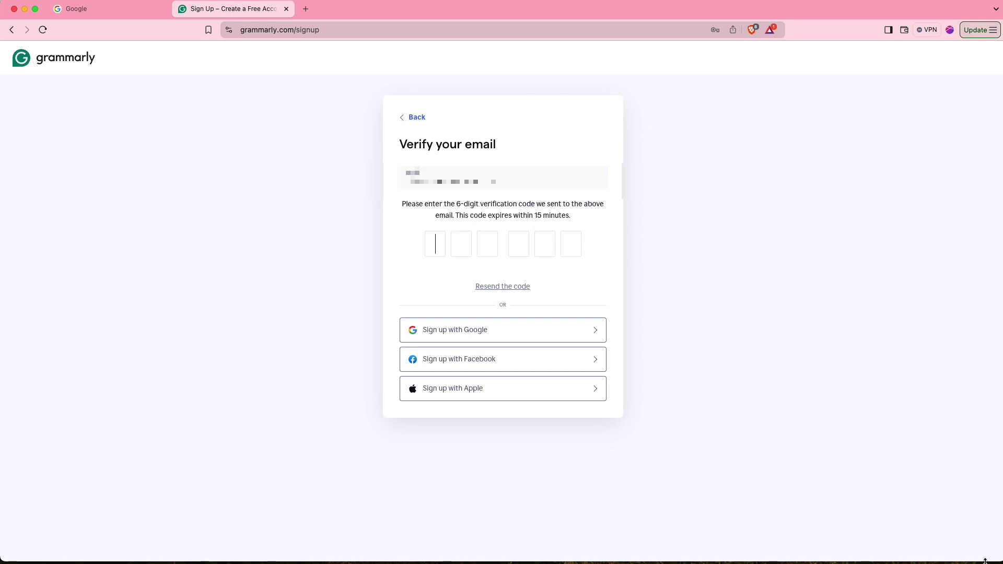
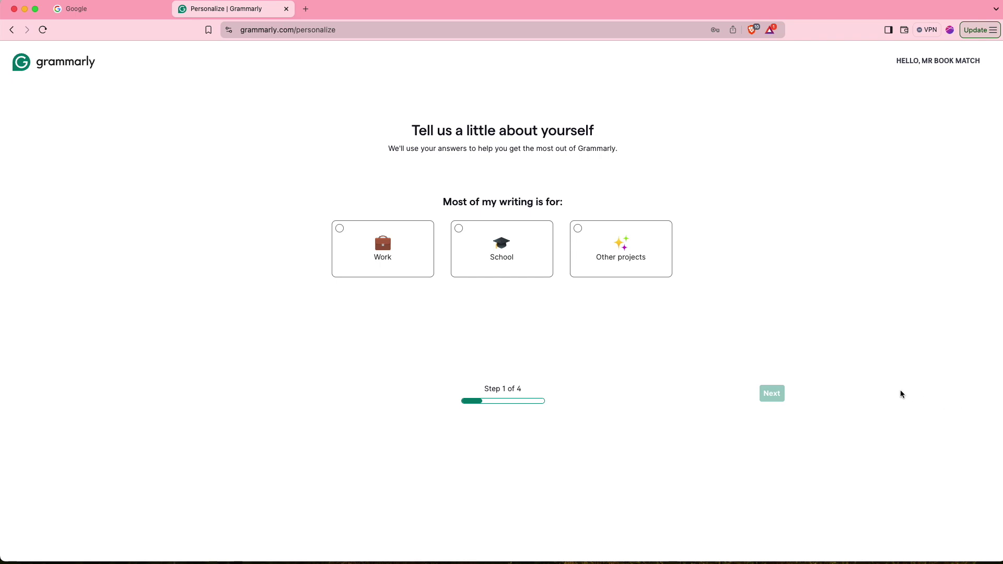
Answer Other projects, then Hobbies and Creative expression for the first two questions
left_click(578, 229)
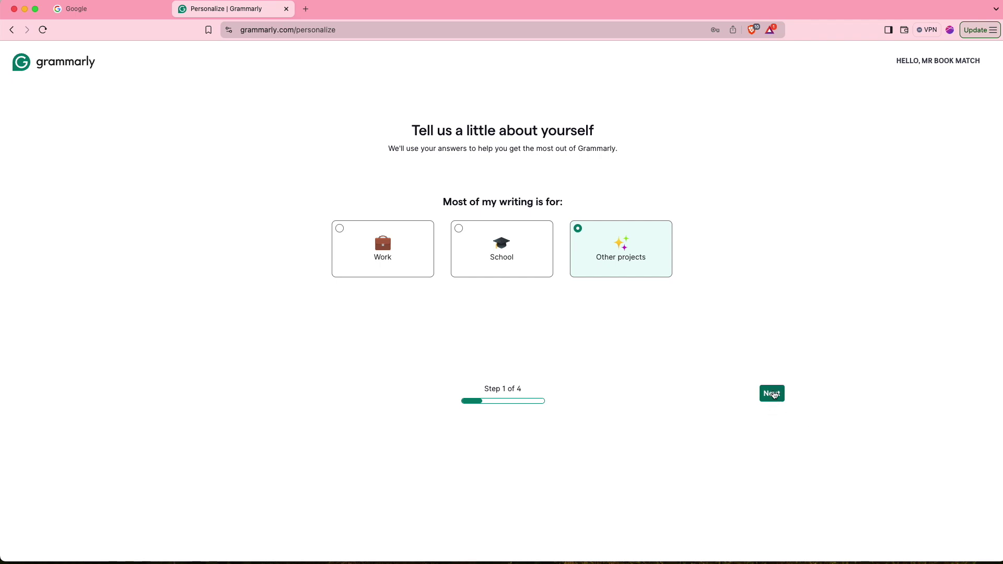
left_click(774, 395)
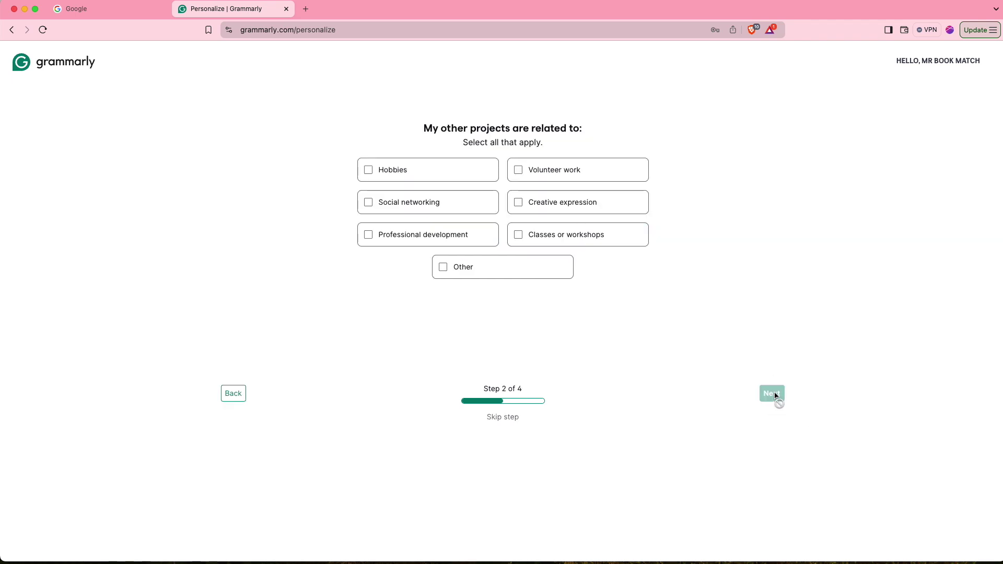
left_click(391, 171)
left_click(574, 210)
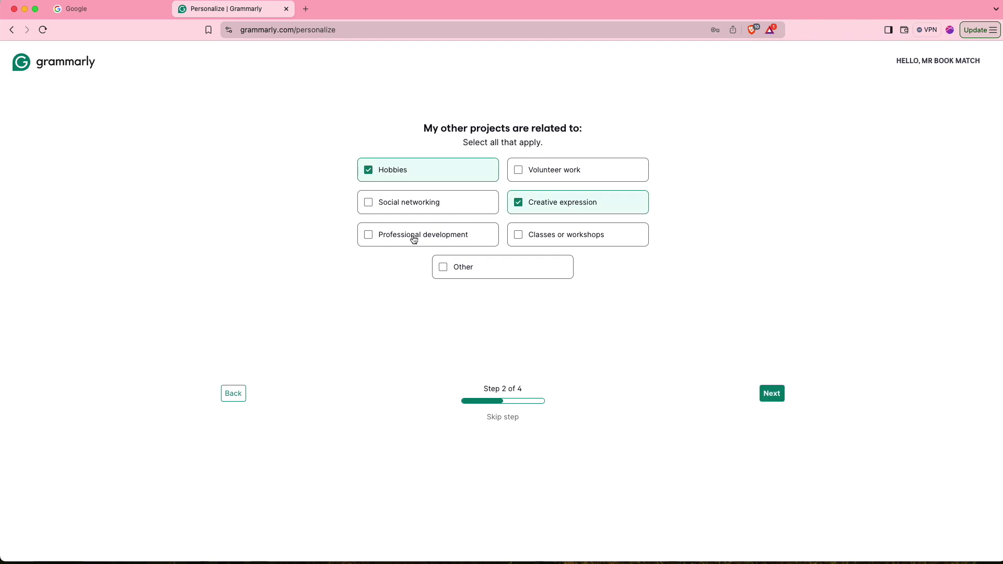
left_click(775, 398)
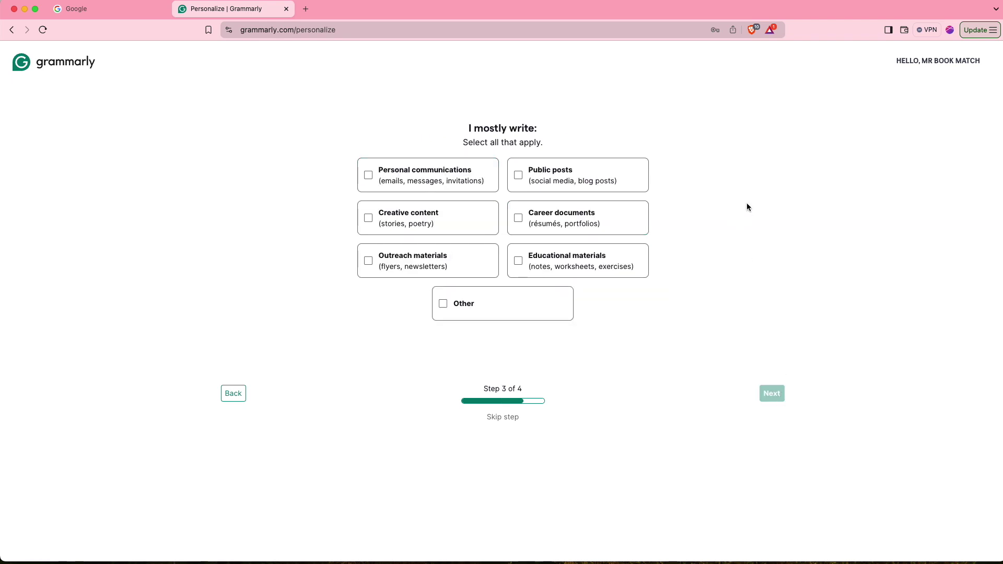
Choose Creative content as main writing and Gmail as the writing app
left_click(428, 218)
left_click(772, 395)
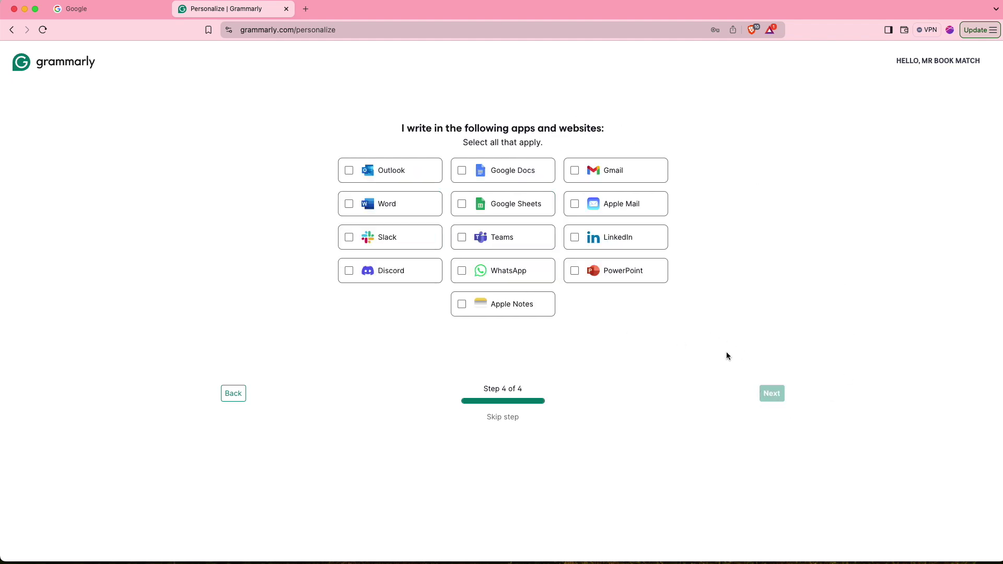
left_click(575, 170)
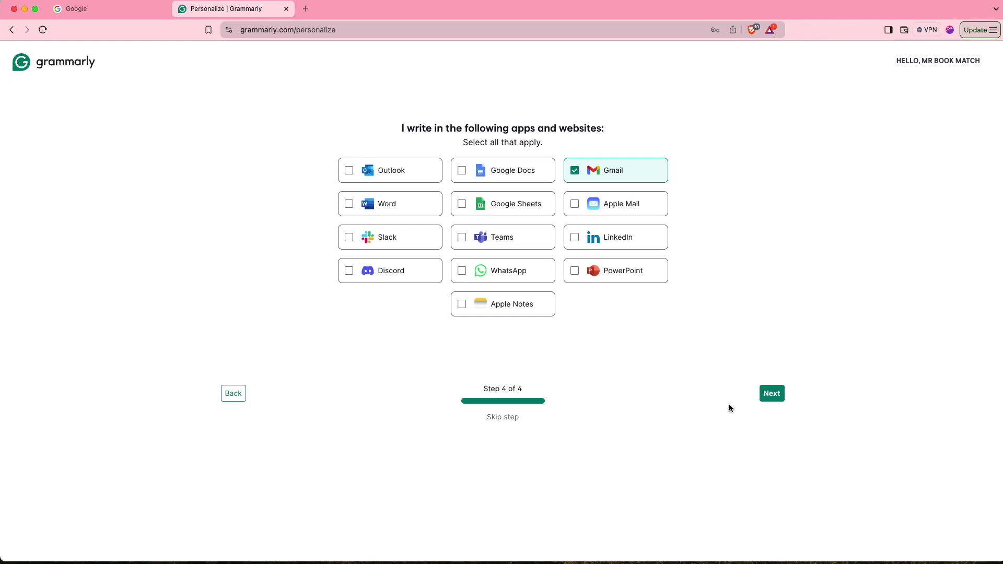
left_click(773, 395)
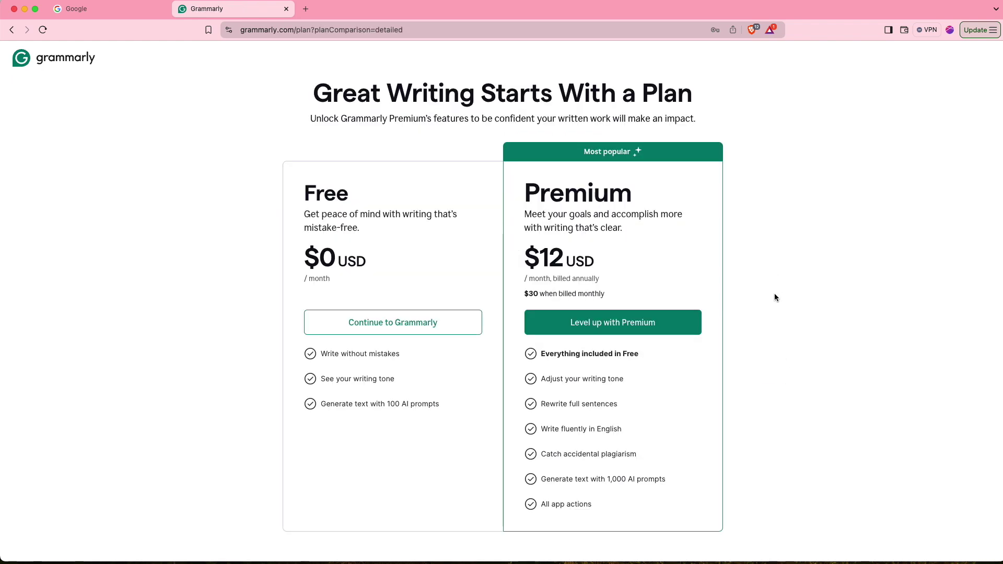
Continue with the Free plan and go to the Grammarly browser extension listing
left_click(357, 327)
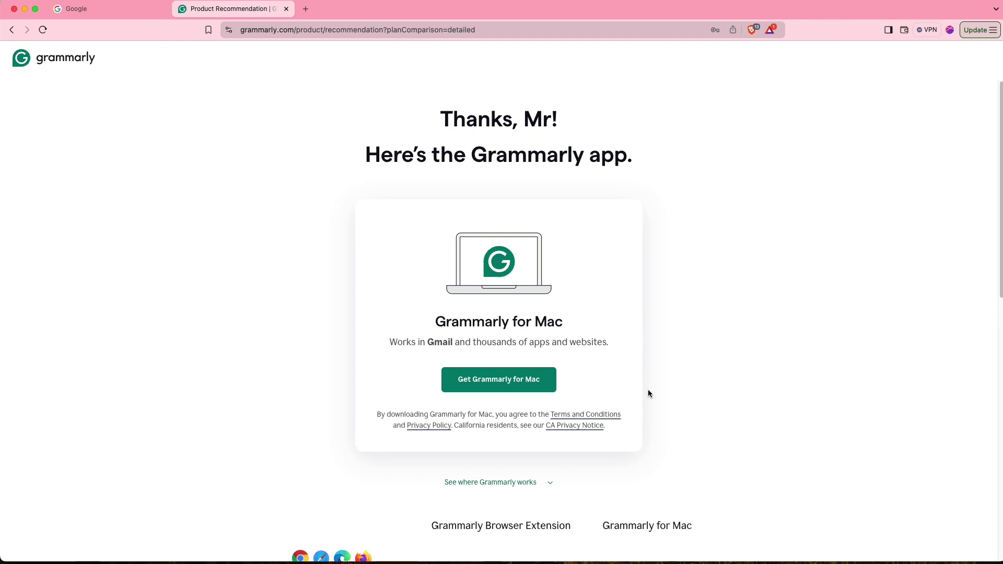
scroll(710, 347, "down", 10)
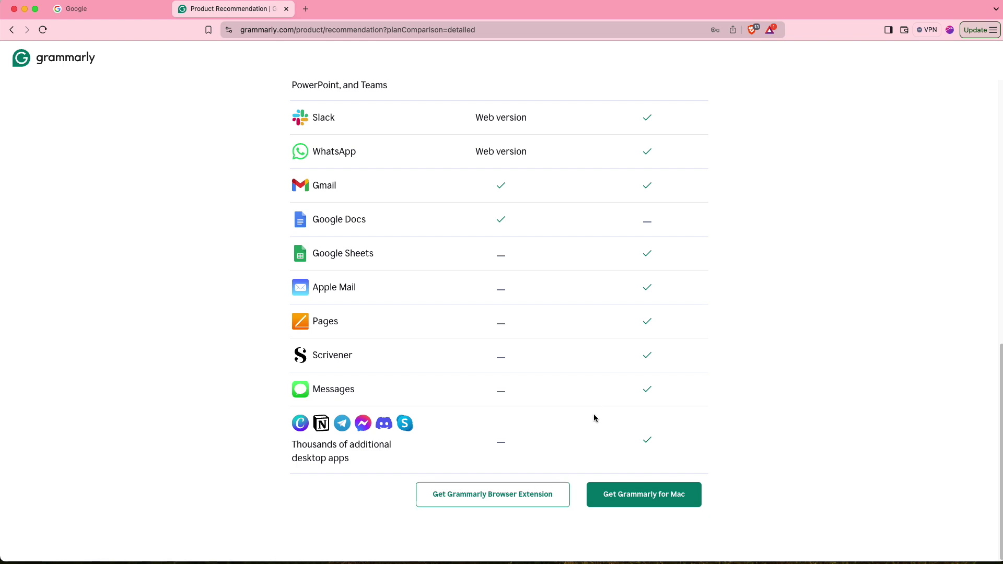
left_click(506, 501)
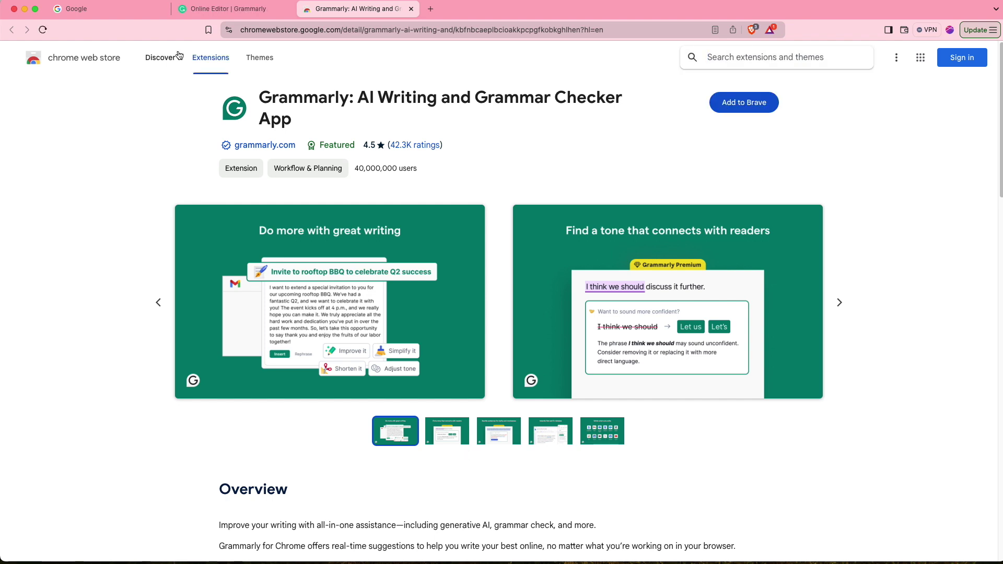
Add the Grammarly extension to Brave and confirm the installation
mouse_move(262, 138)
left_click(753, 107)
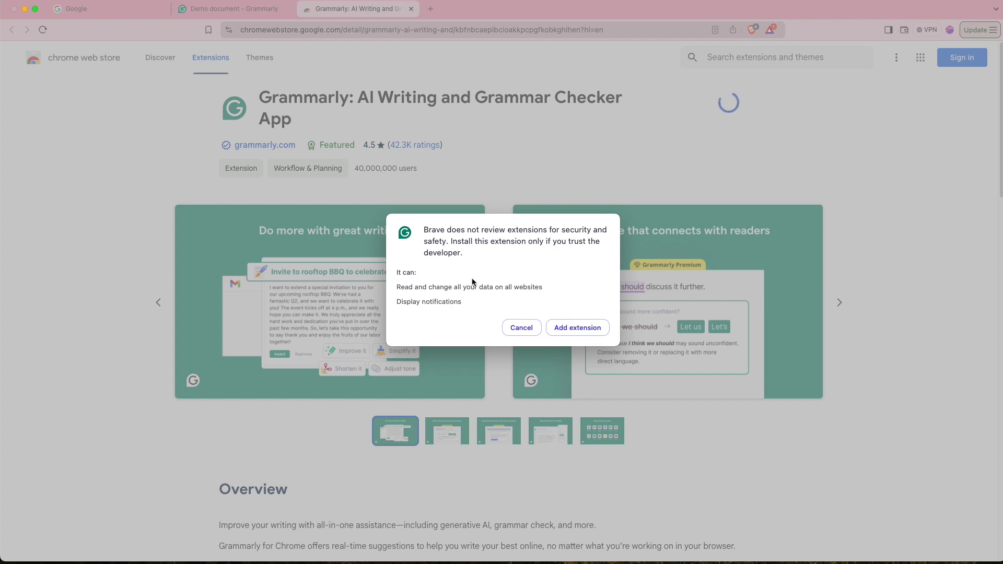
left_click(565, 328)
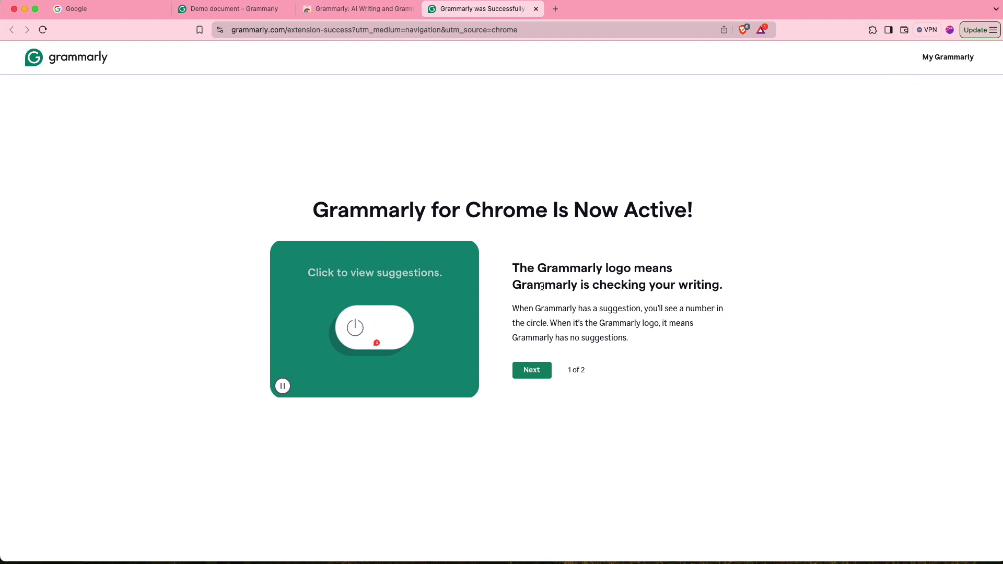
Step through the two extension onboarding cards to finish setup
left_click(531, 372)
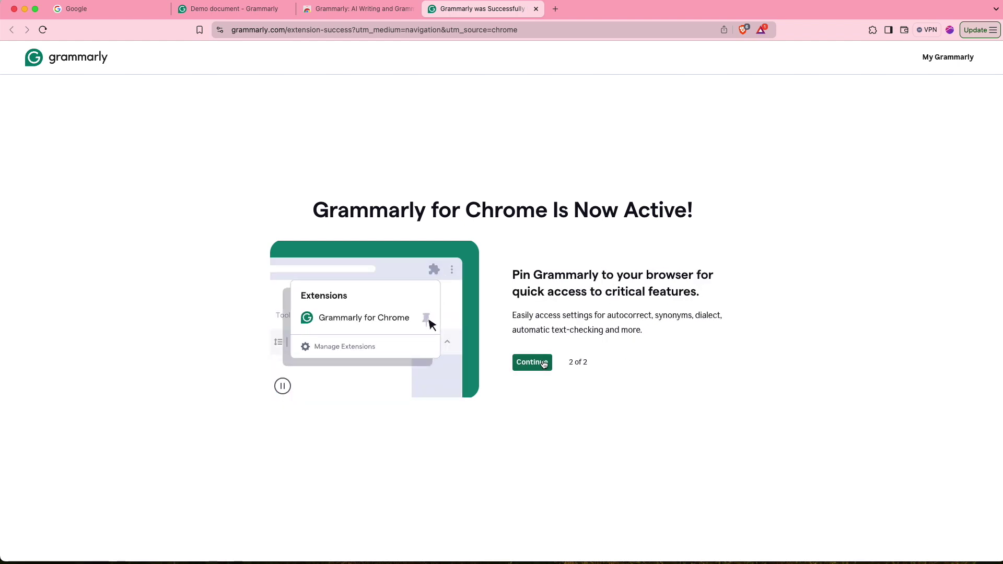
left_click(547, 364)
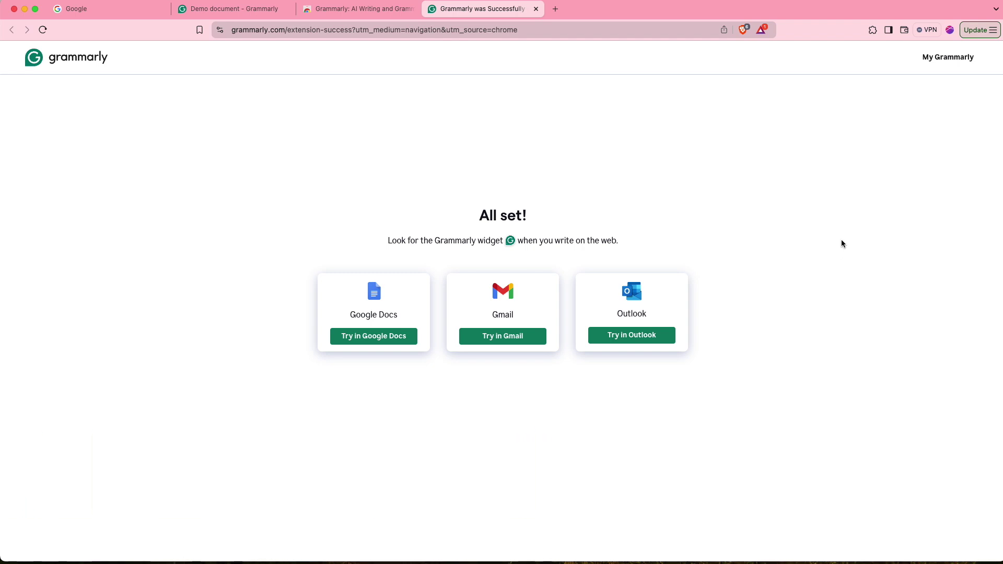
On the documents home, expand and collapse two checklist steps, then close the Get started checklist
left_click(943, 64)
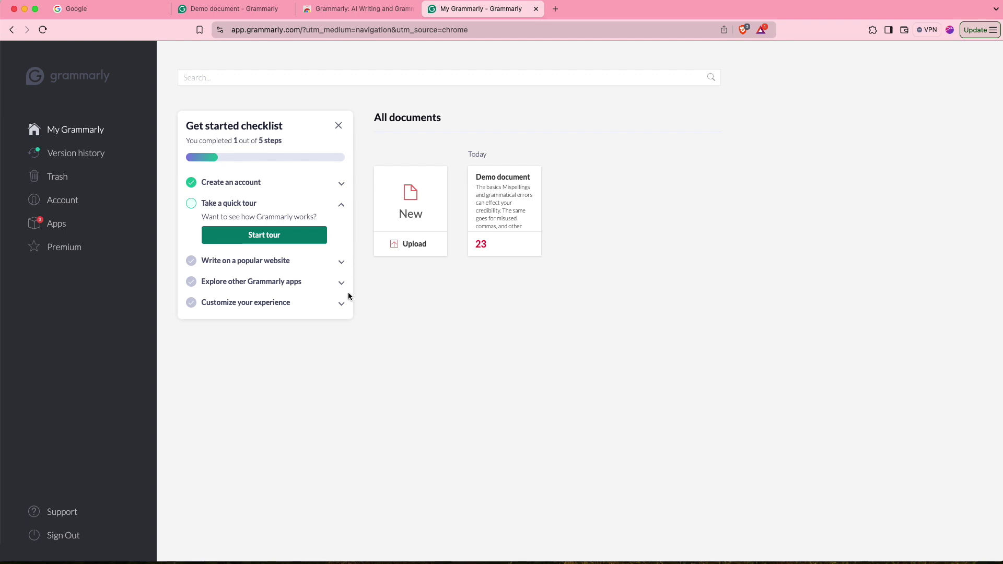
left_click(342, 263)
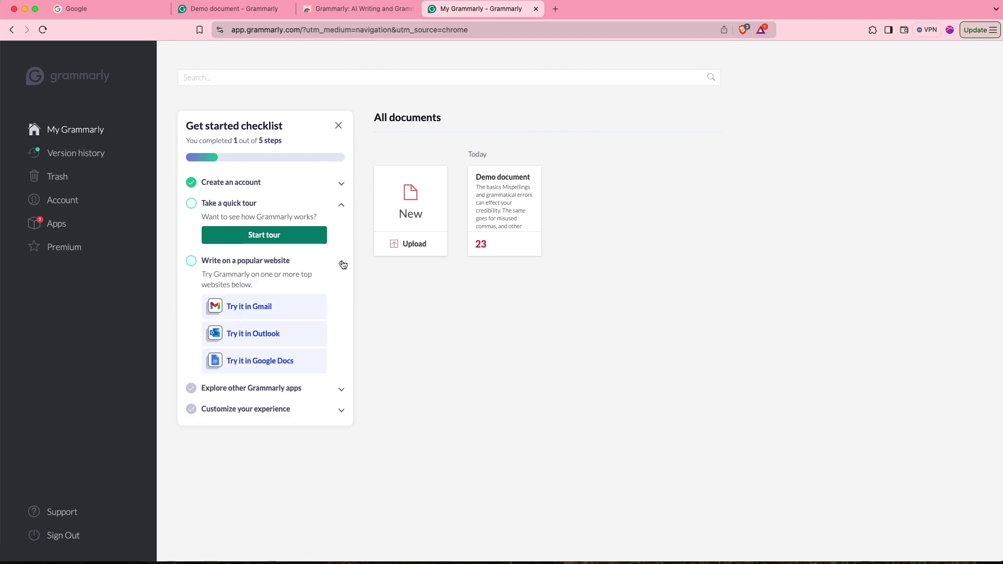
left_click(343, 262)
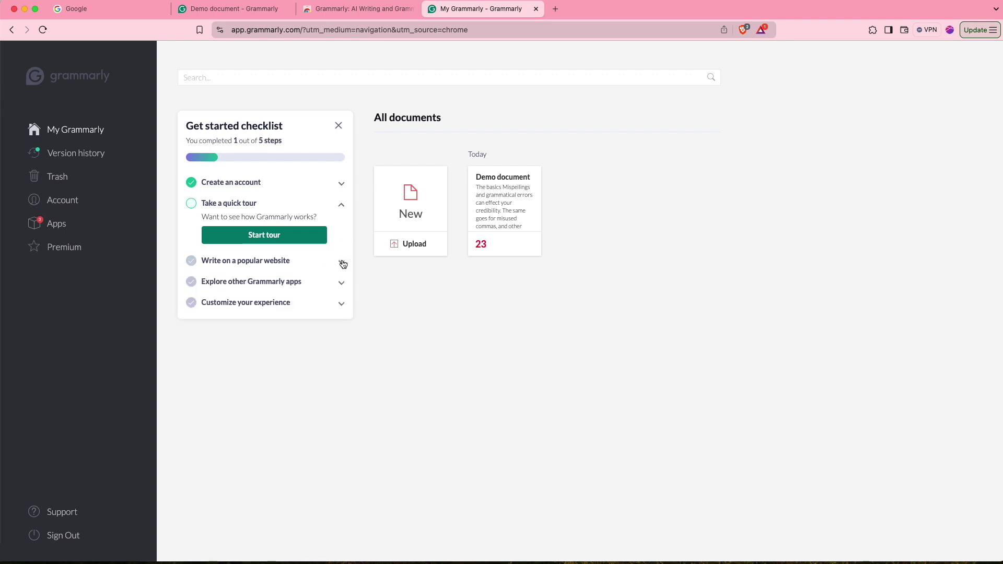
left_click(340, 285)
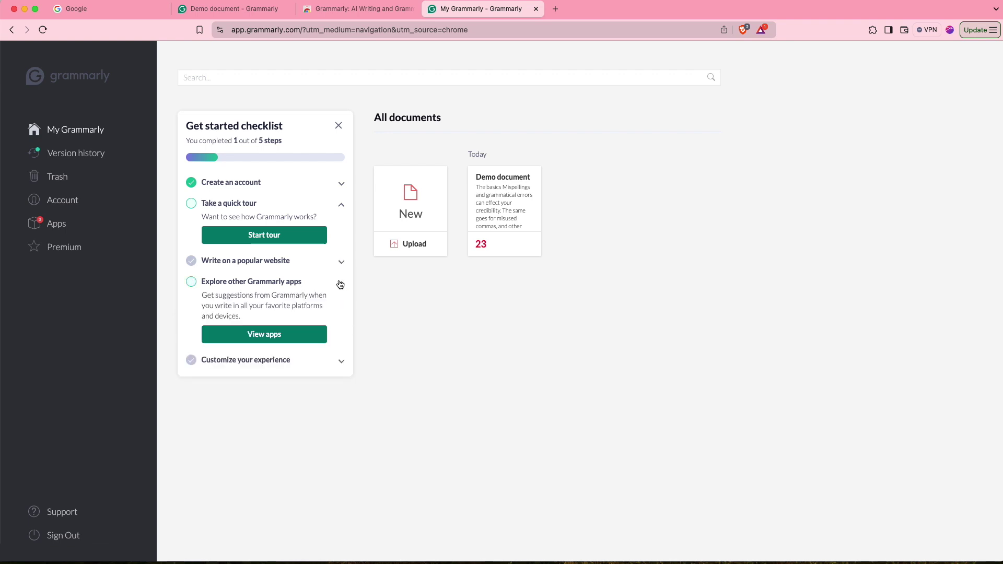
left_click(341, 281)
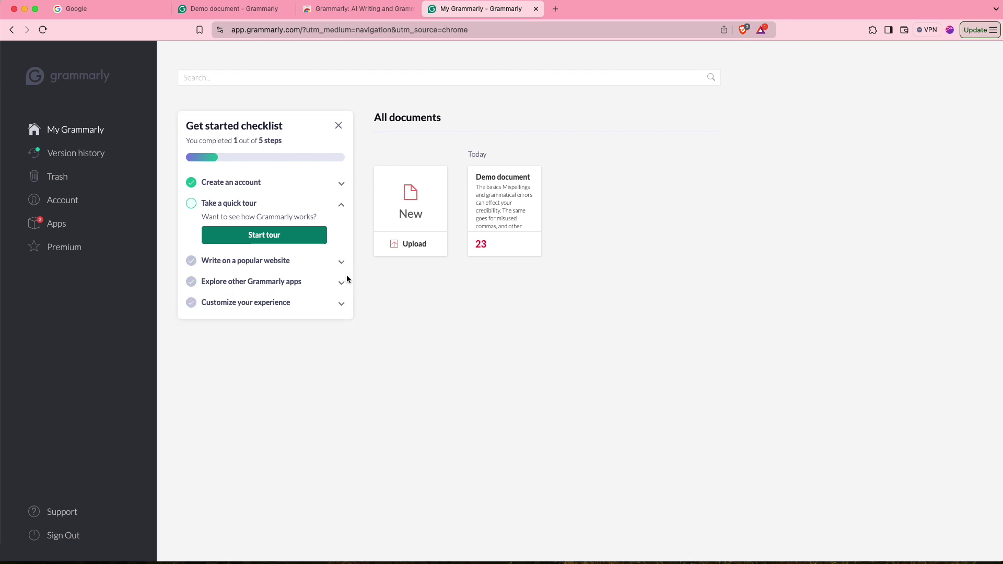
left_click(338, 126)
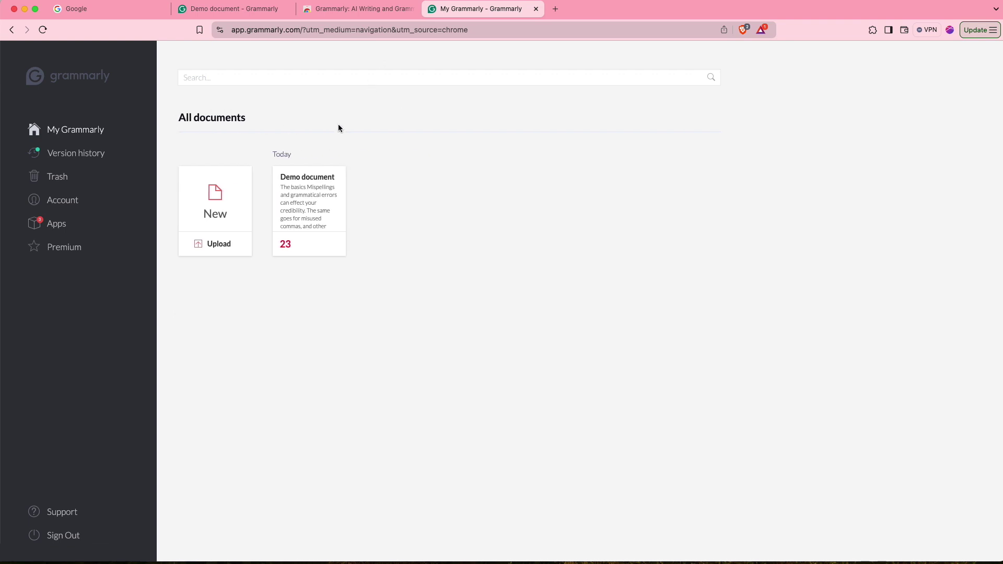
Create a new document, dismiss the tour tips, and title it 'Book Match Club Test'
left_click(215, 204)
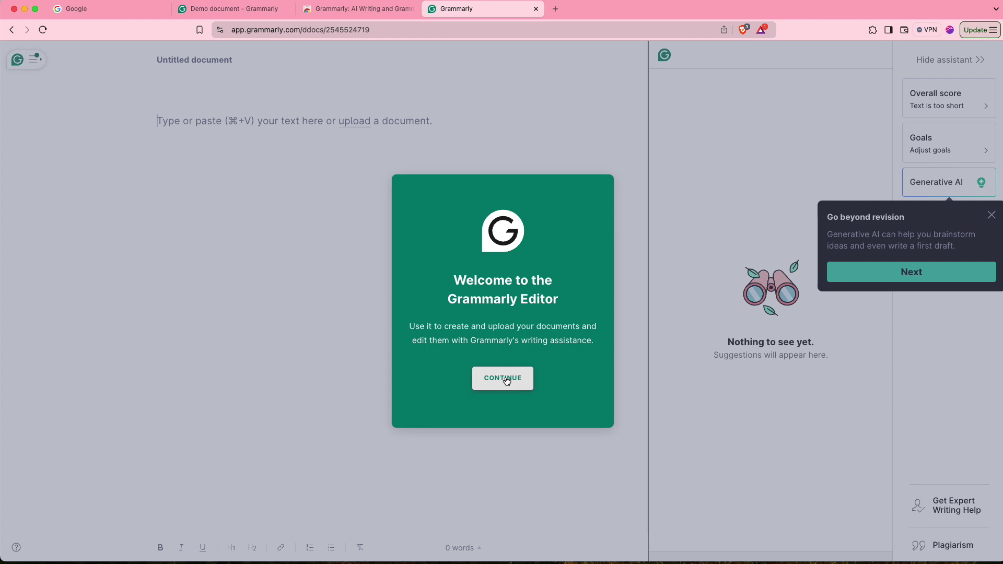
left_click(503, 378)
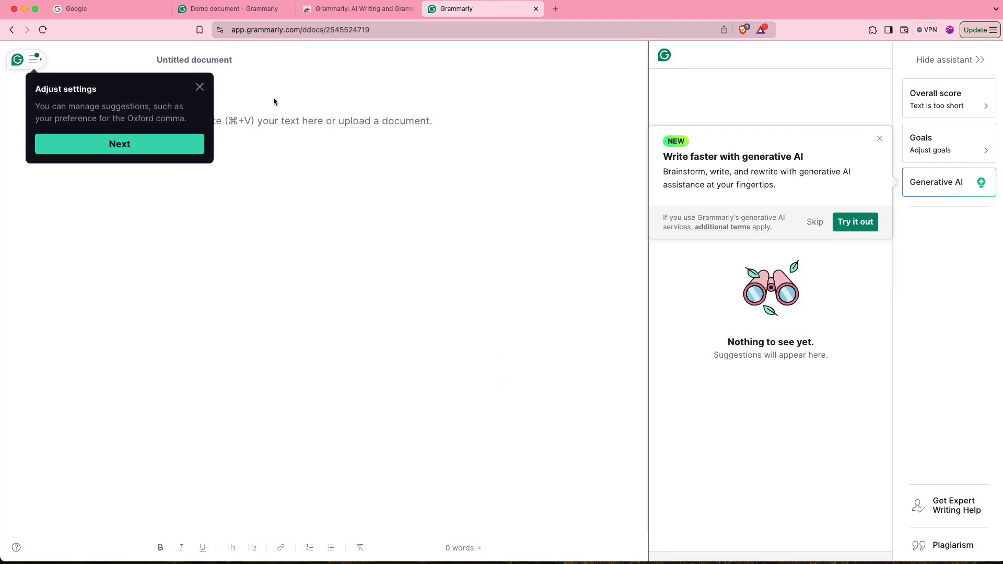
left_click(164, 146)
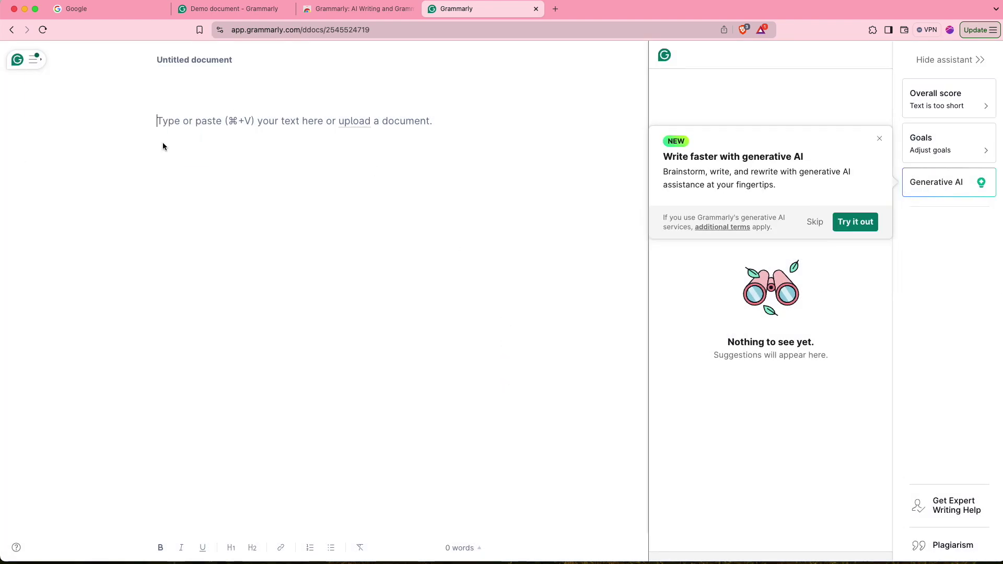
left_click(276, 150)
left_click(180, 57)
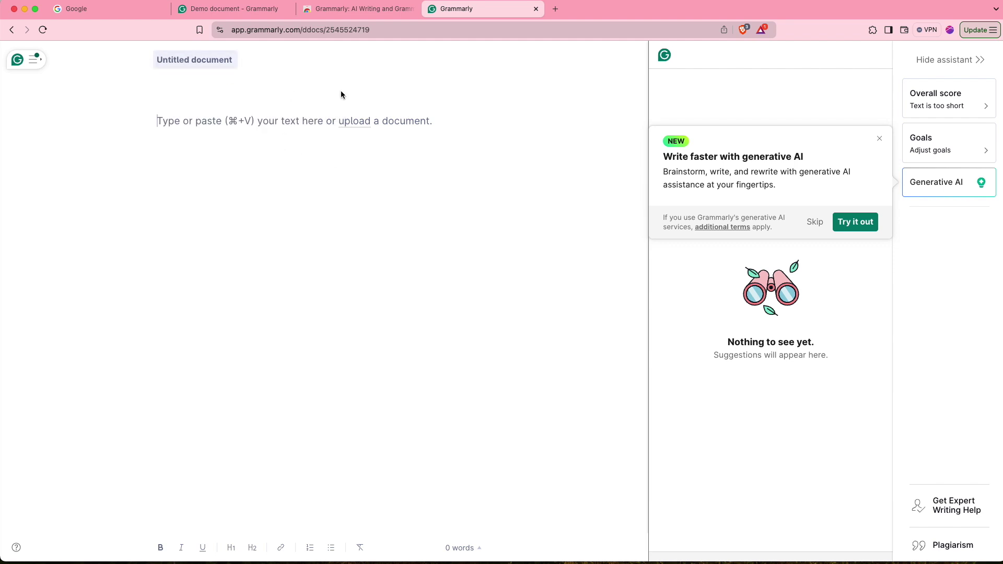
type("Book M")
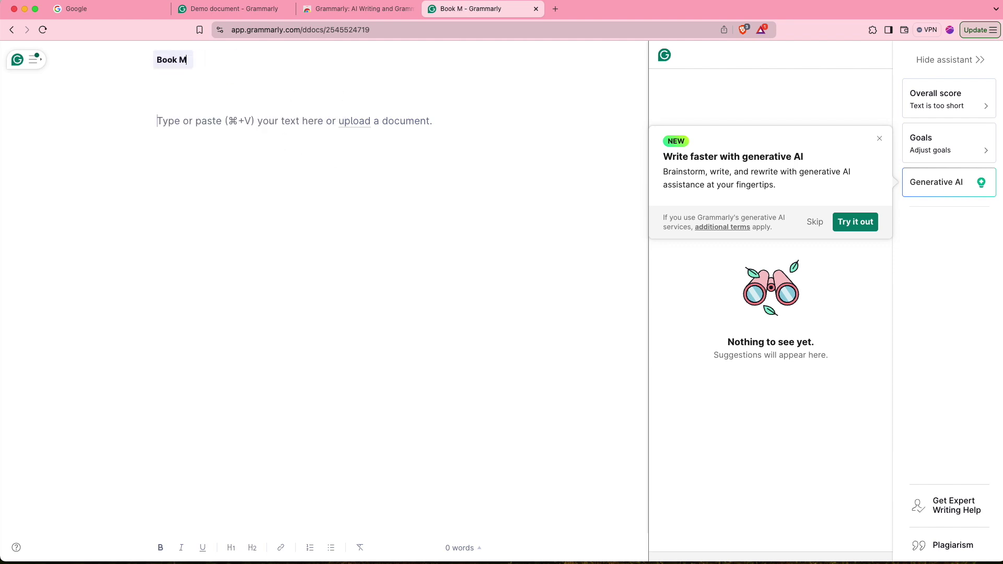
type("atch Club Test")
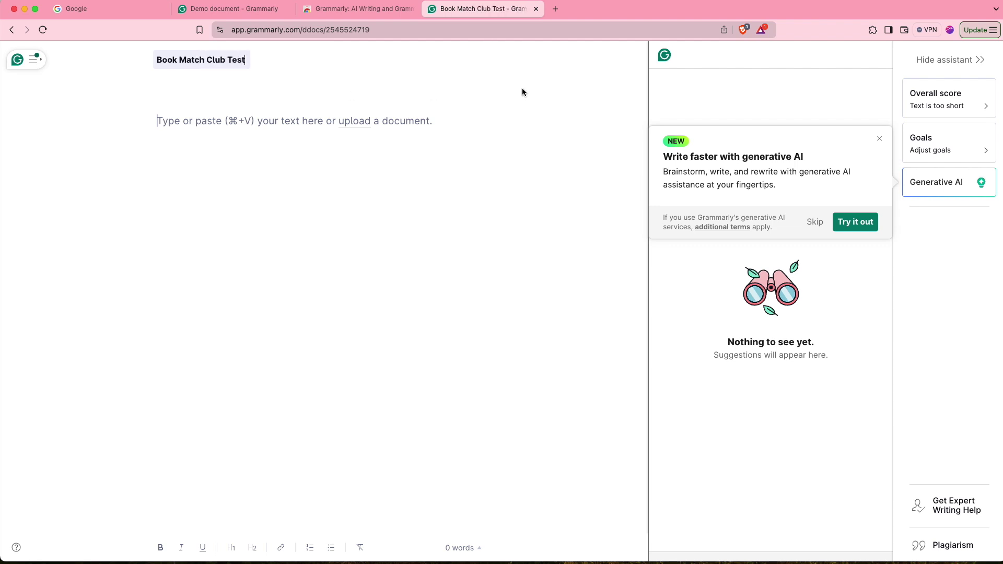
Write 'She dont know nothing about the project', close the AI promotion, and open the 'dont' suggestion
left_click(529, 136)
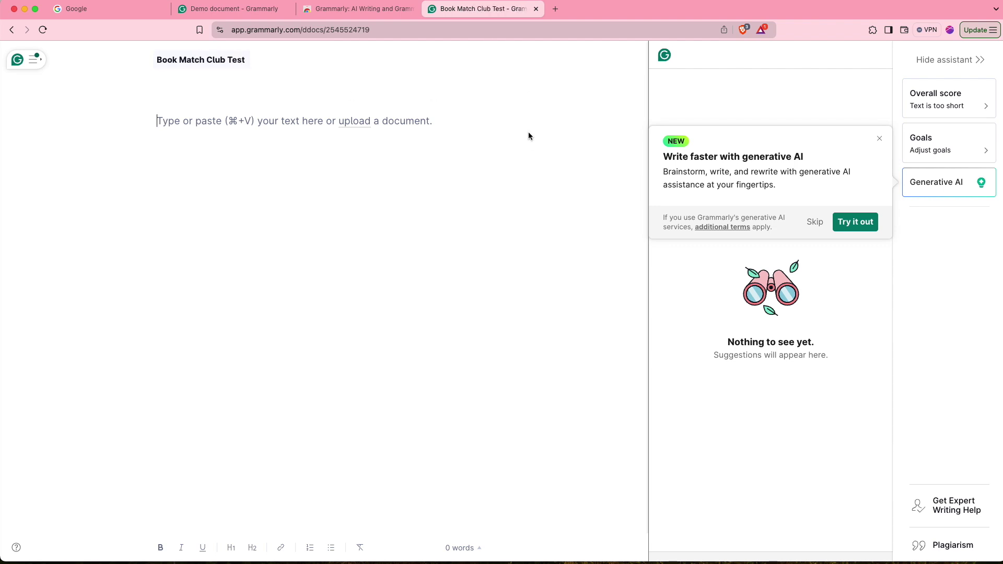
left_click(460, 113)
type("She dont")
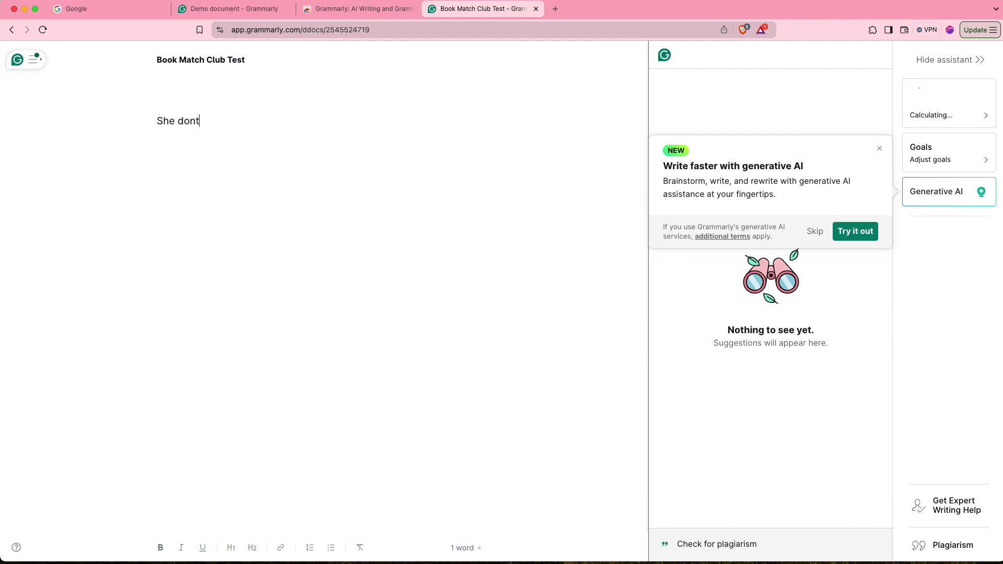
type(" know ")
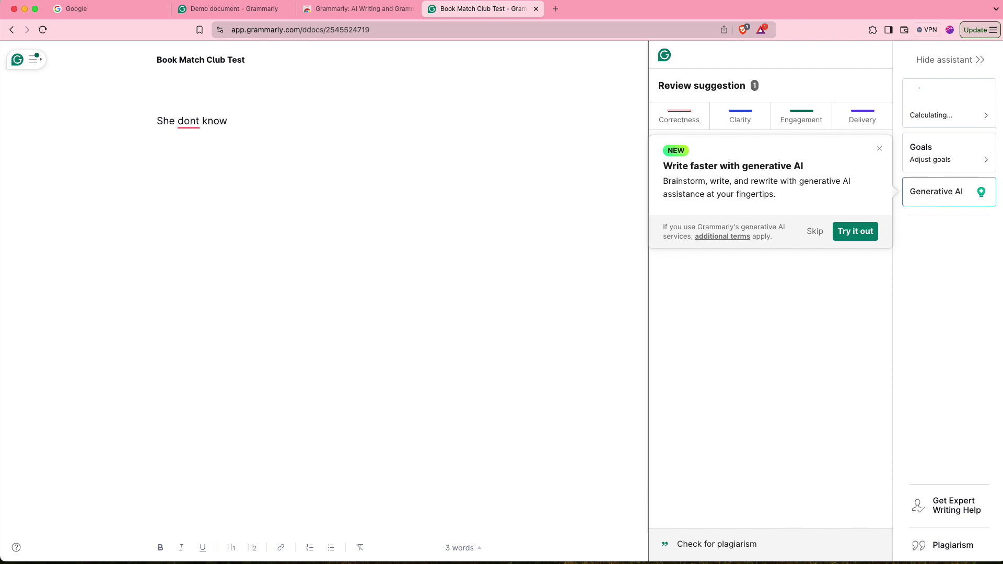
type("nothing")
type(" about th")
type("e rp")
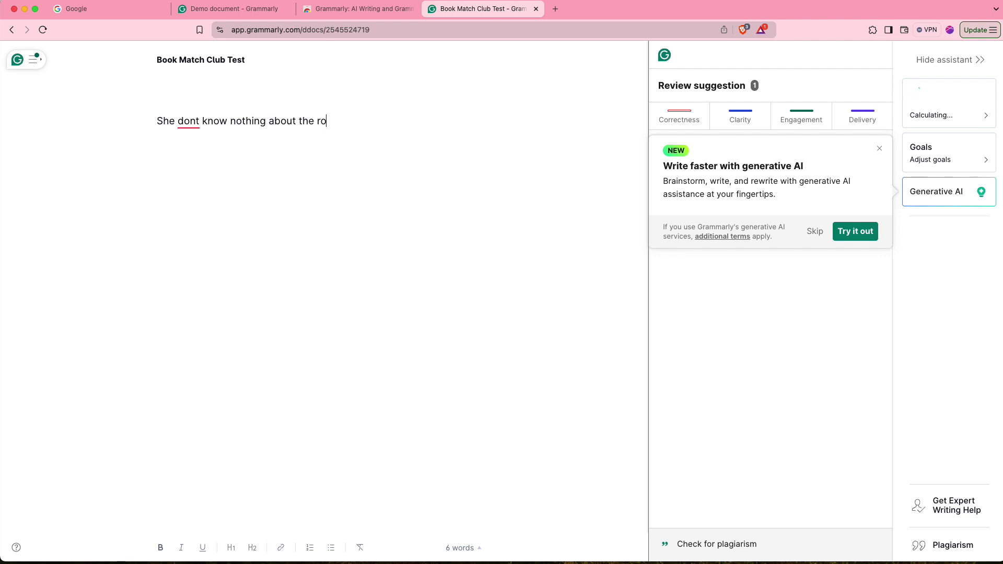
key("BackSpace")
key("BackSpace")
type("project")
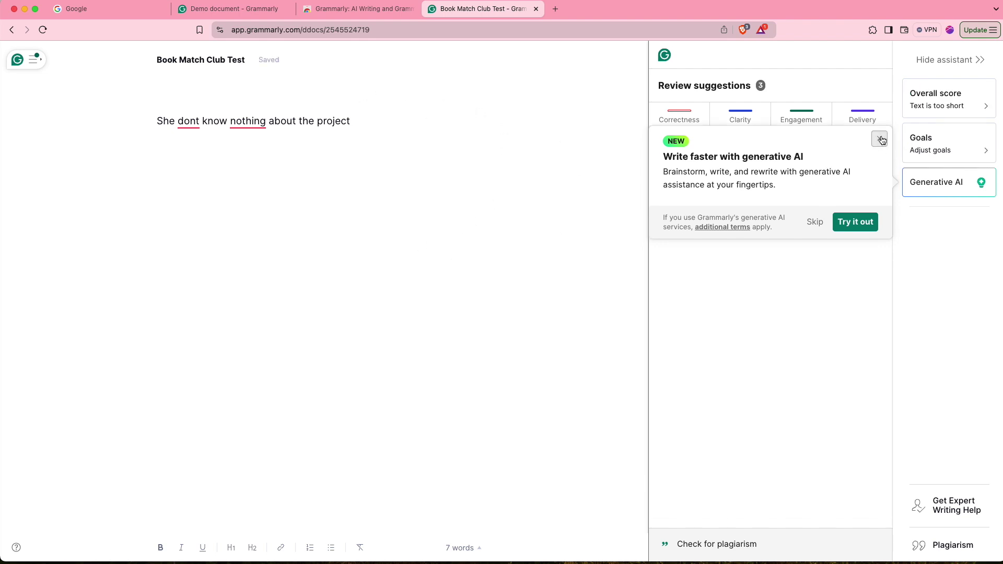
left_click(879, 138)
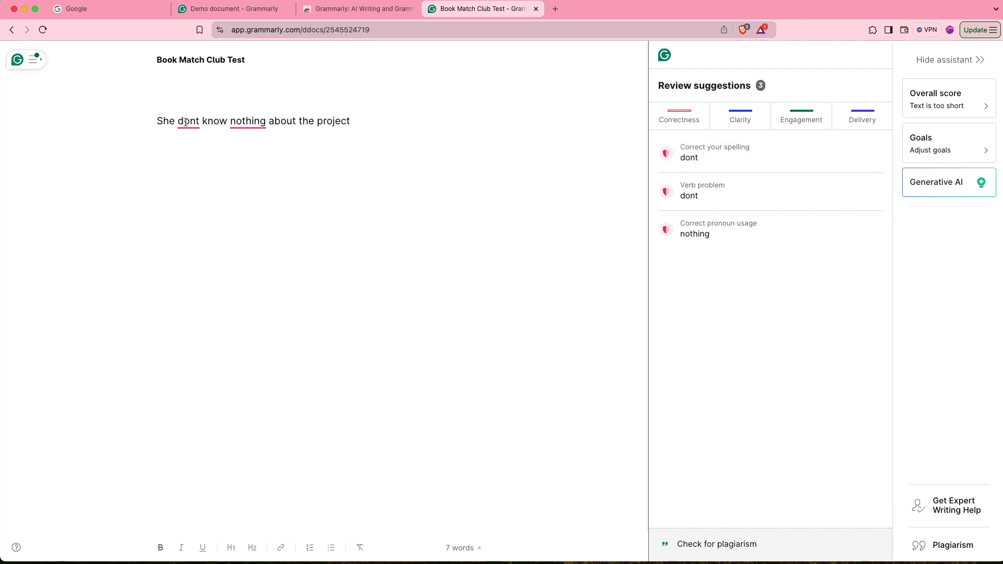
left_click(190, 152)
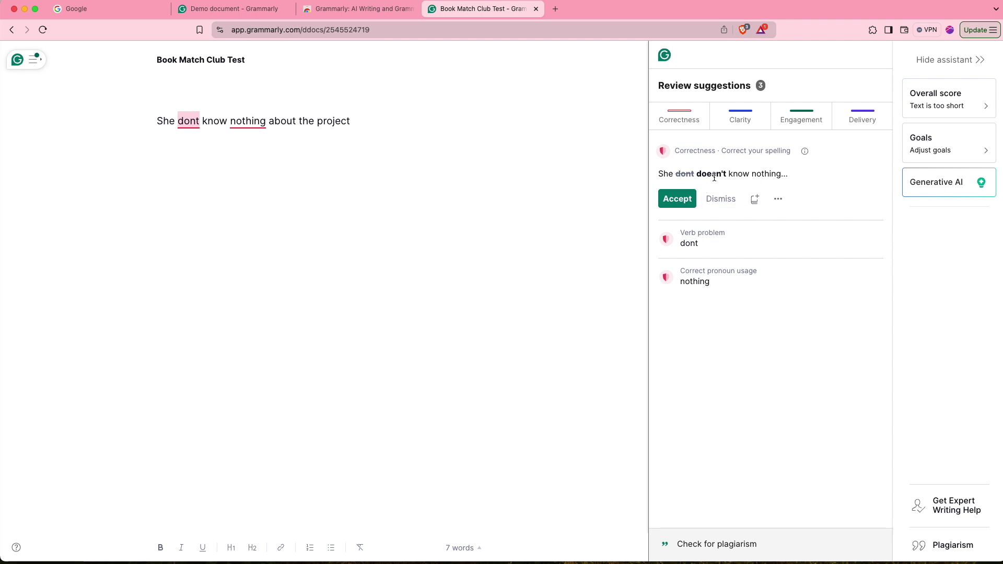
Fix 'dont' to 'doesn't', rewrite to 'doesn't know anything', then type 'and their not going to the meeting tomorrow'
left_click(677, 198)
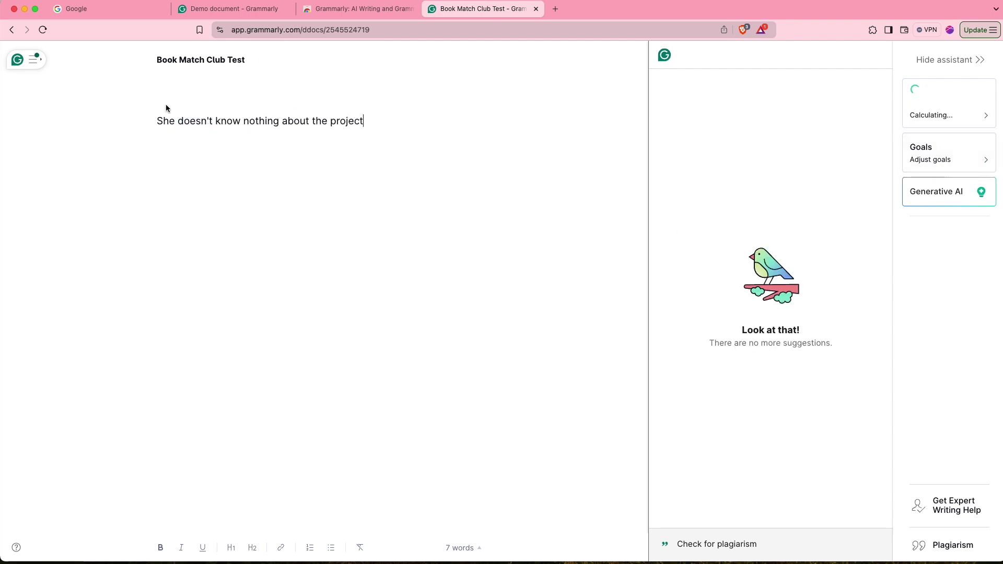
left_click(382, 122)
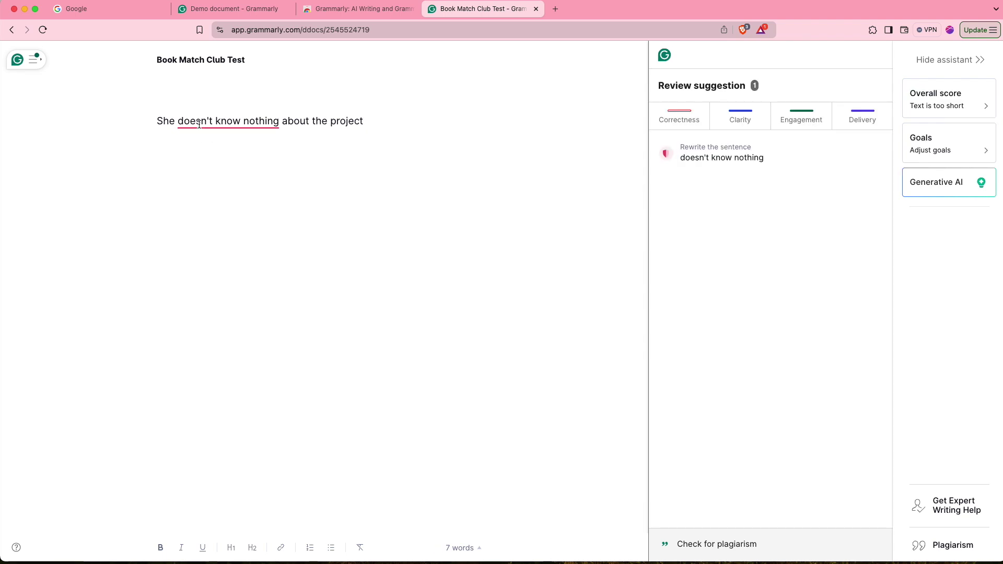
left_click(800, 162)
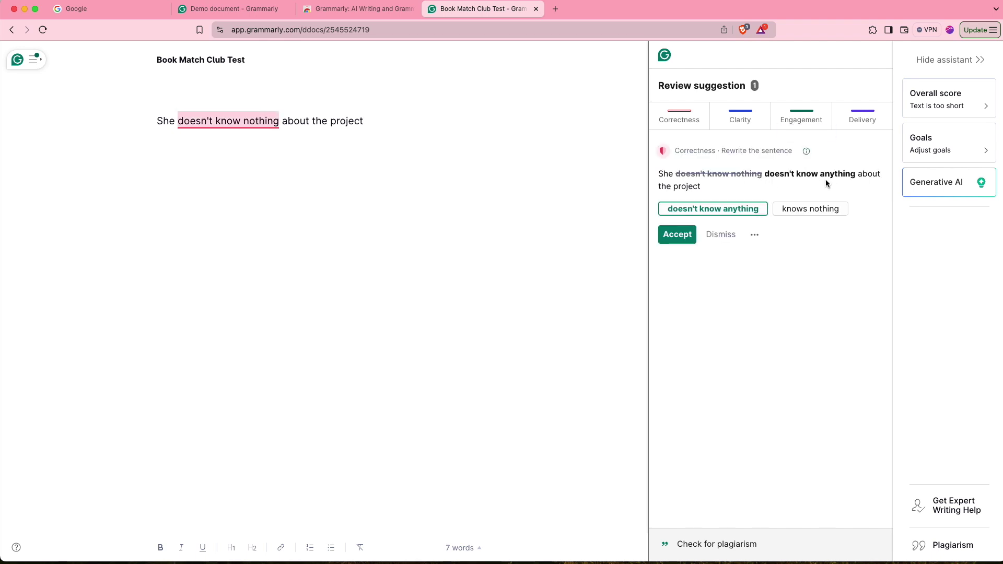
left_click(675, 237)
left_click(415, 124)
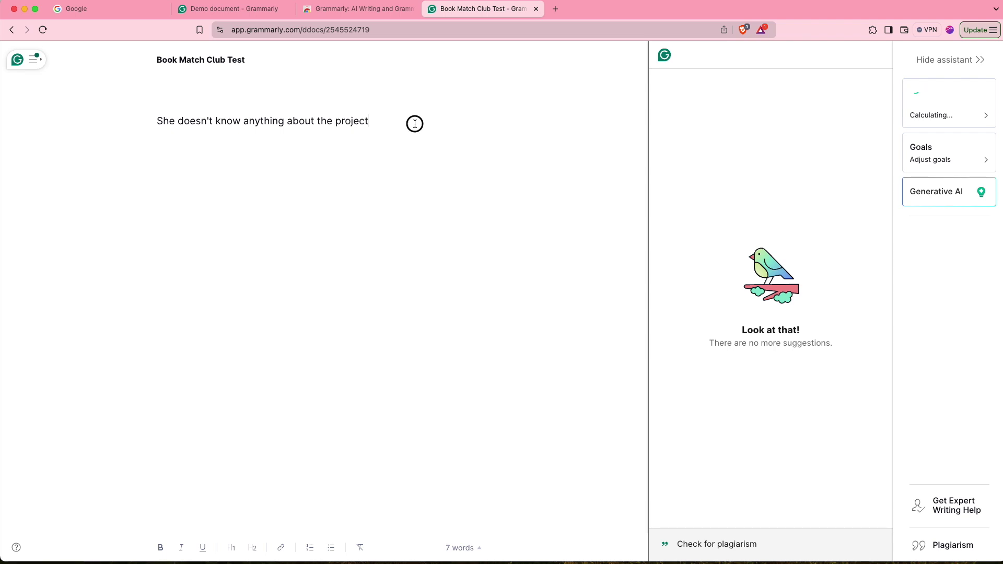
type("and their not going t")
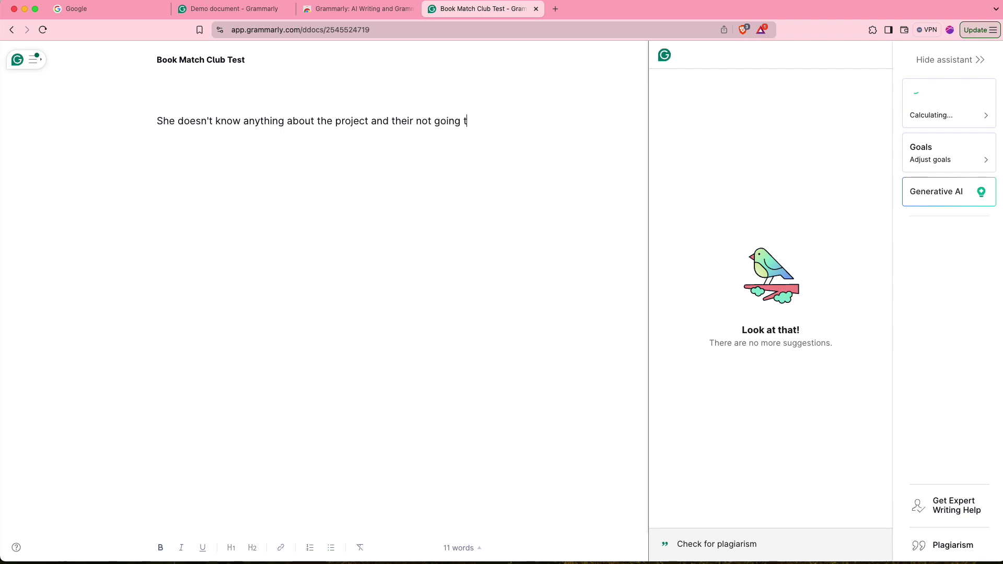
type("o the meeting tomorrow.")
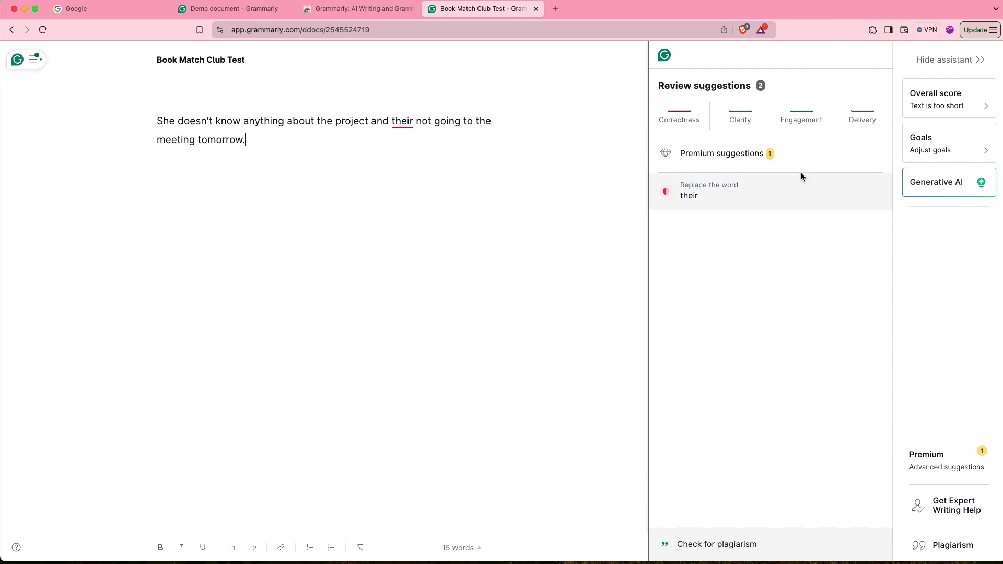
Accept 'they're' for 'their', dismiss the three tour tips, and hide the assistant sidebar
left_click(813, 190)
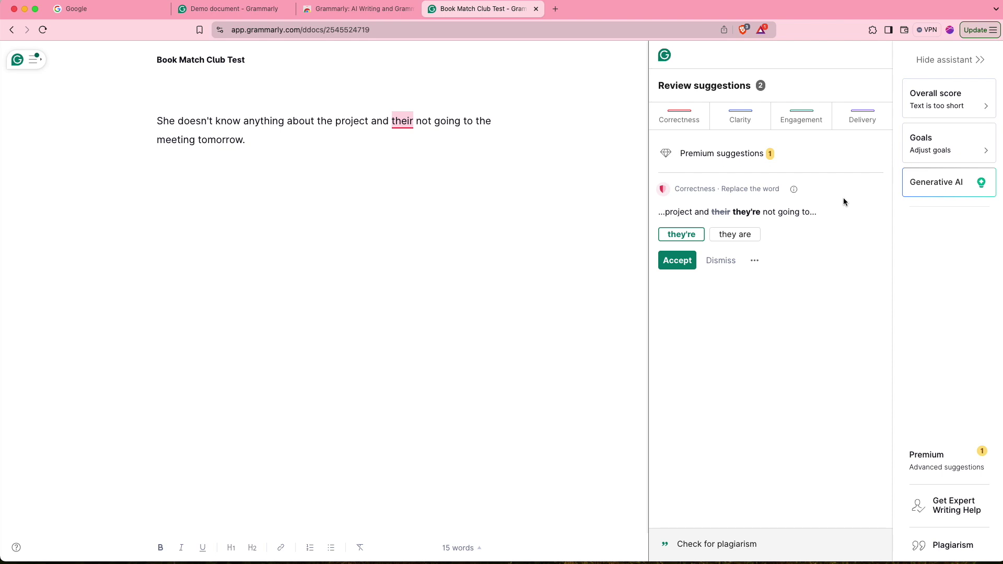
left_click(678, 260)
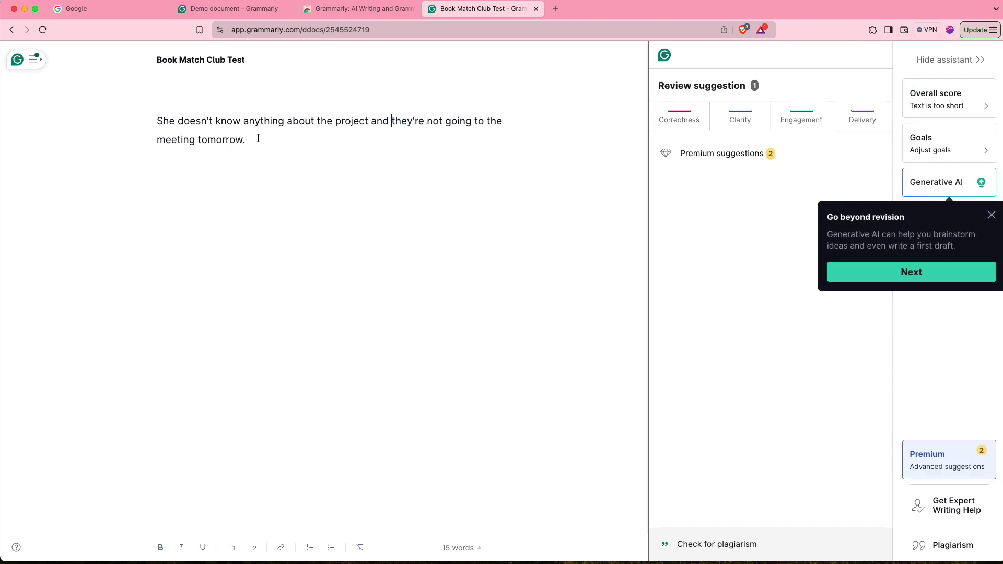
left_click(992, 215)
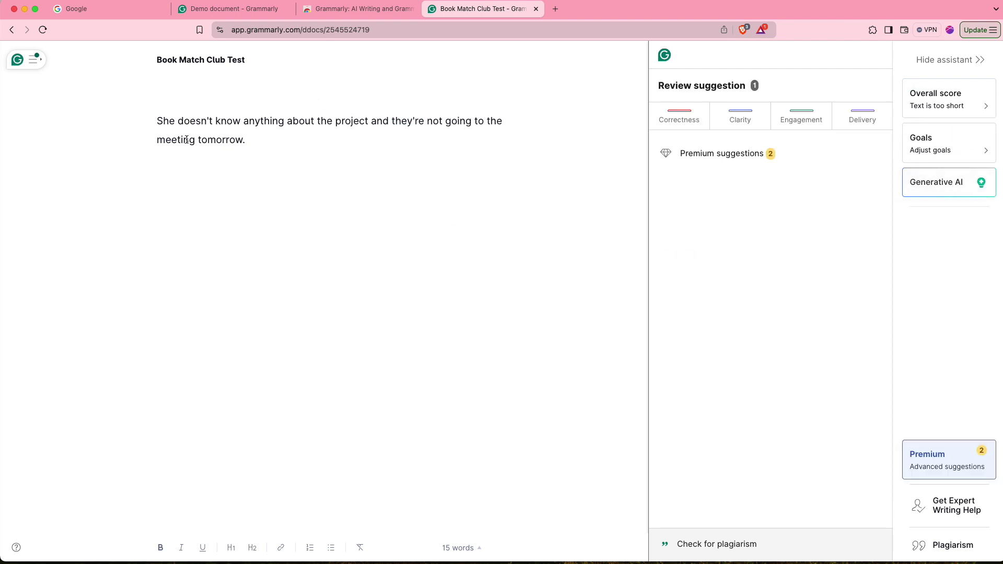
left_click(971, 181)
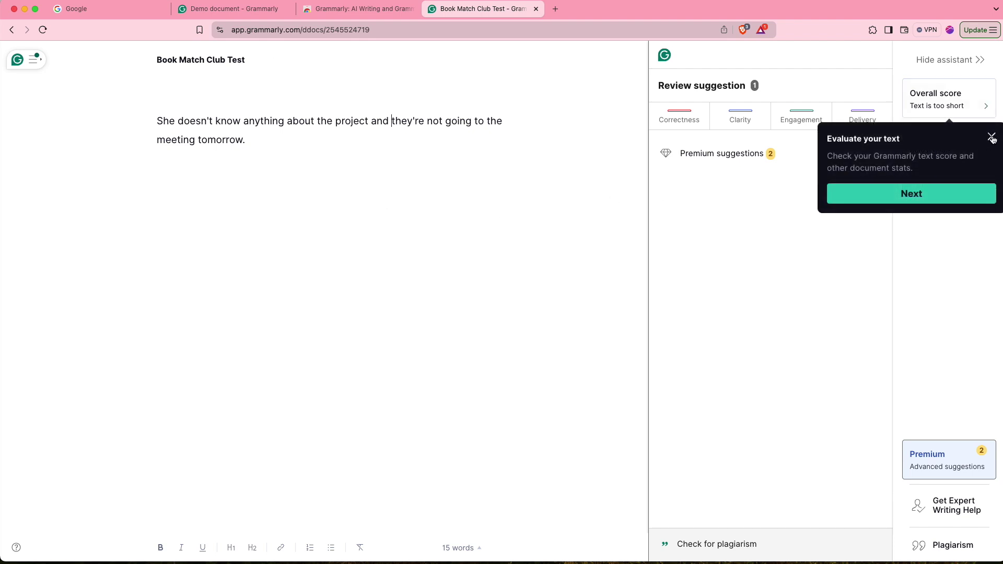
left_click(992, 137)
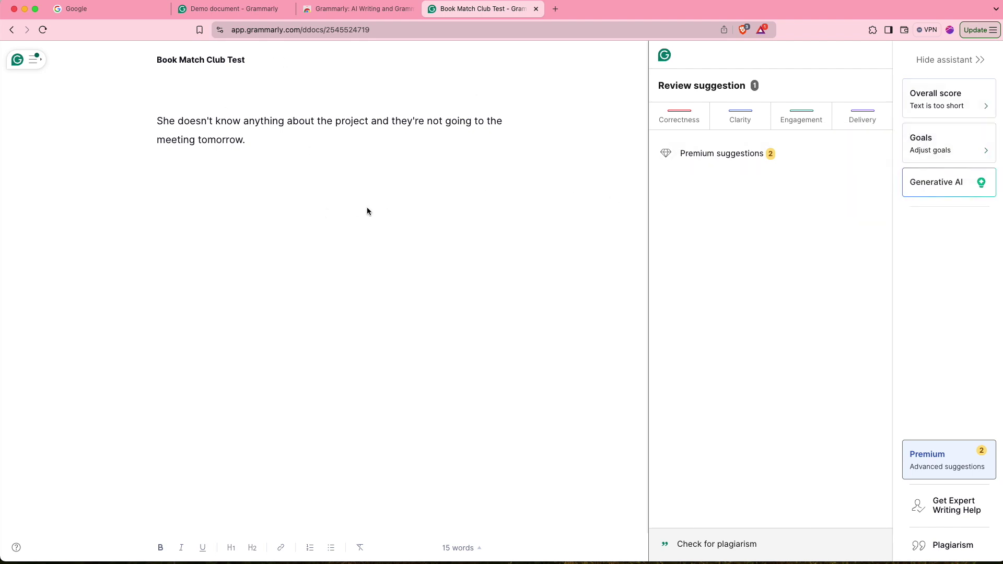
left_click(948, 60)
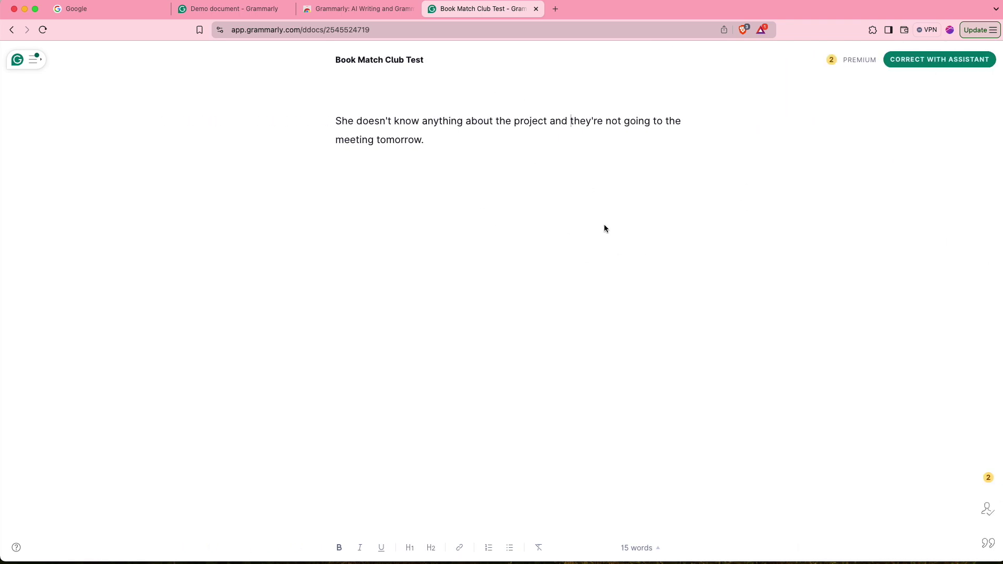
Add the heading 'Grammar and Spelling' on a new line above the first paragraph
left_click(489, 139)
key("Up")
key("Return")
key("Up")
type("Gram")
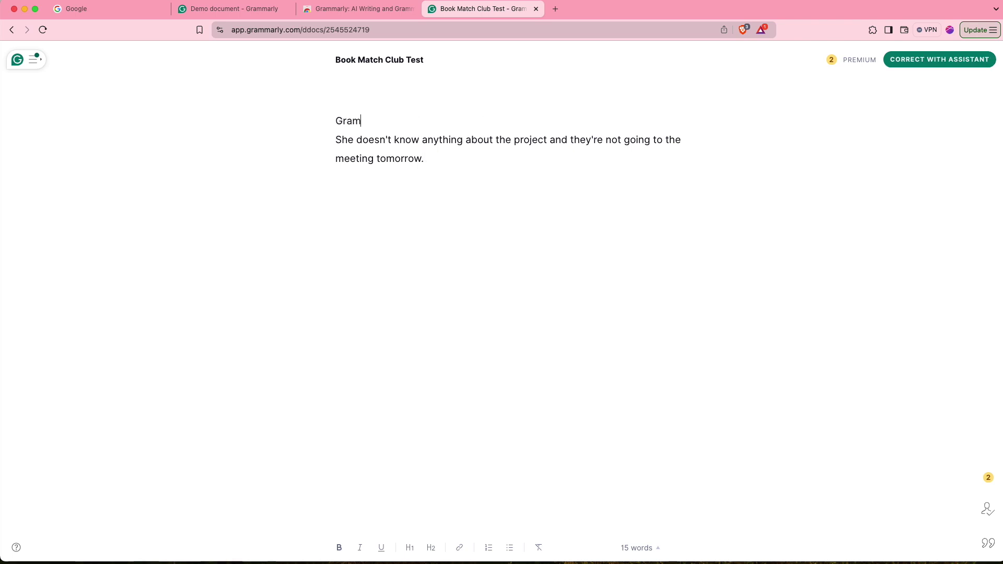
type("mar and Spel")
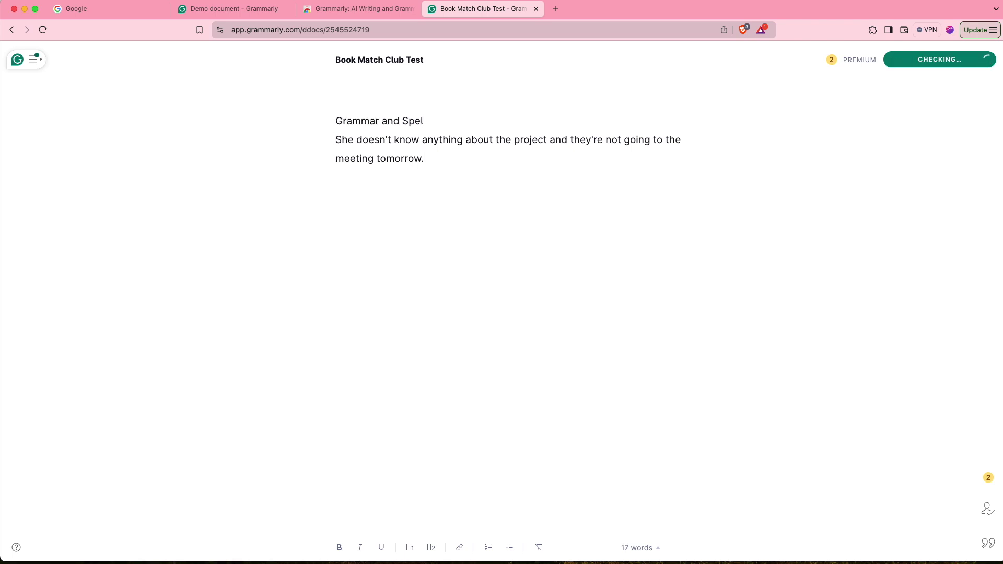
type("ling")
Add a 'Punctuation' heading on a new line below the paragraph
key("Down")
key("Return")
key("Return")
type("Punctun")
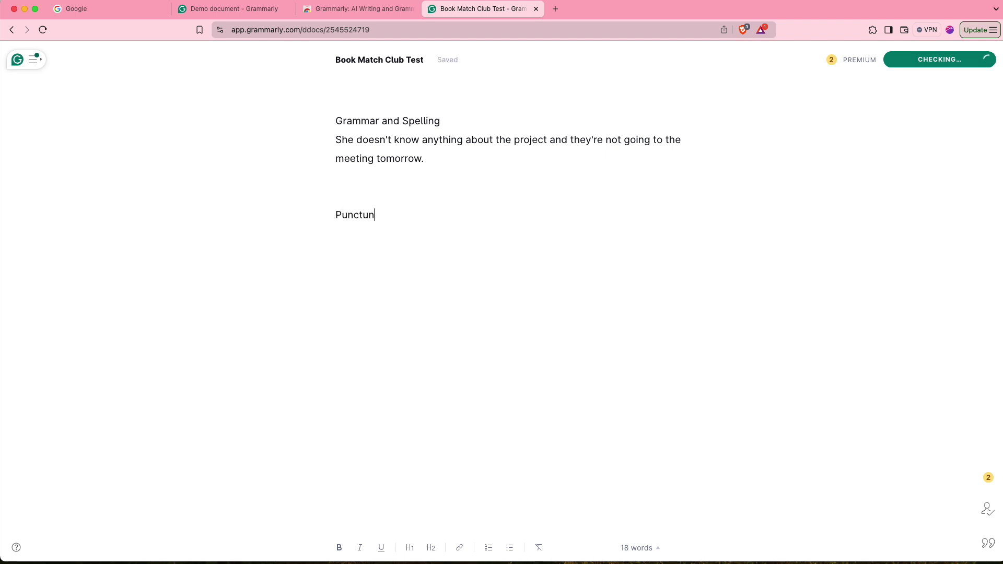
key("BackSpace")
type("an")
key("BackSpace")
type("tion")
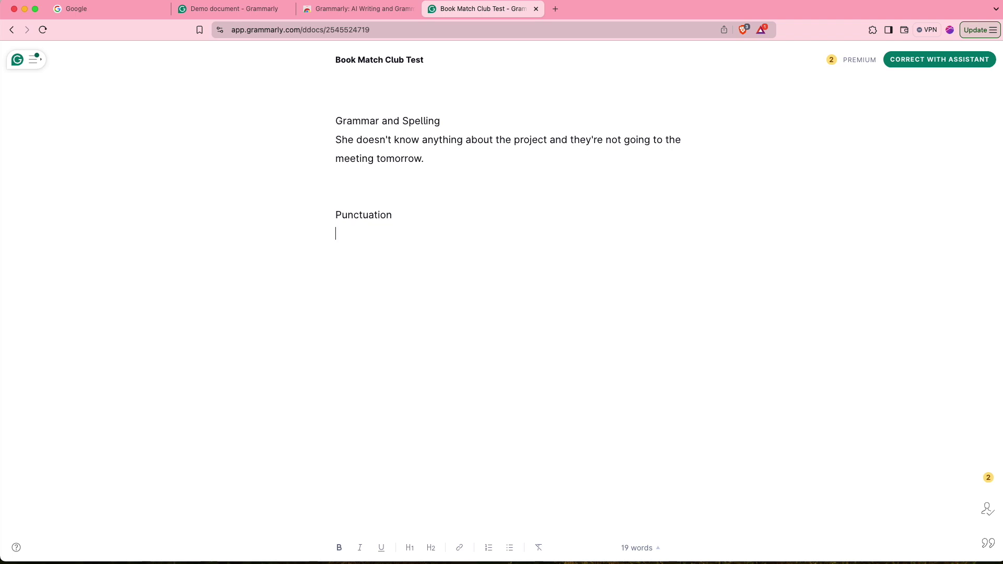
Type 'Its raining outside however we will still go to the park. Let's meet at 3 PM'
type("Its raining")
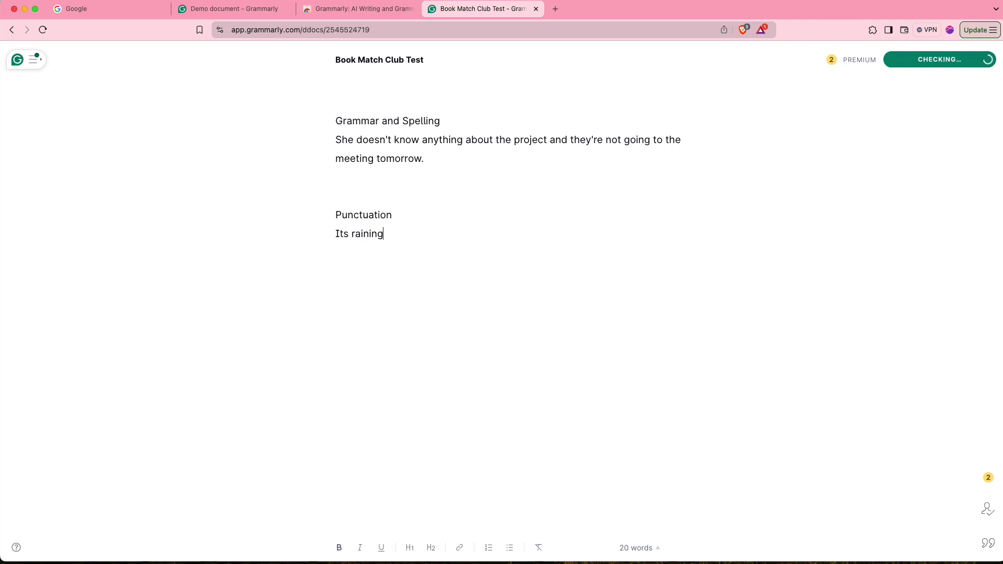
type(" outside howm")
key("BackSpace")
type("ever we will")
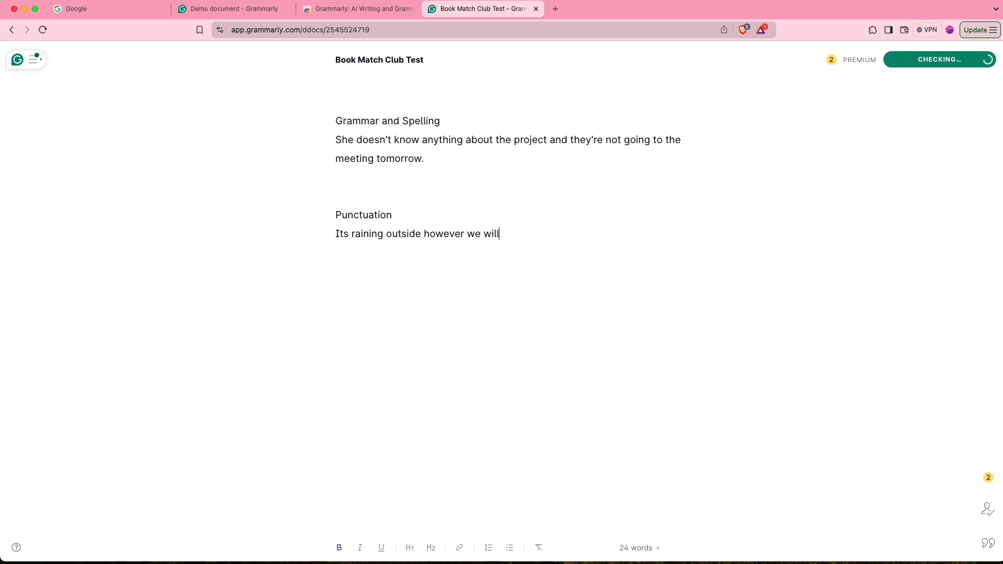
type(" still go to the park. ")
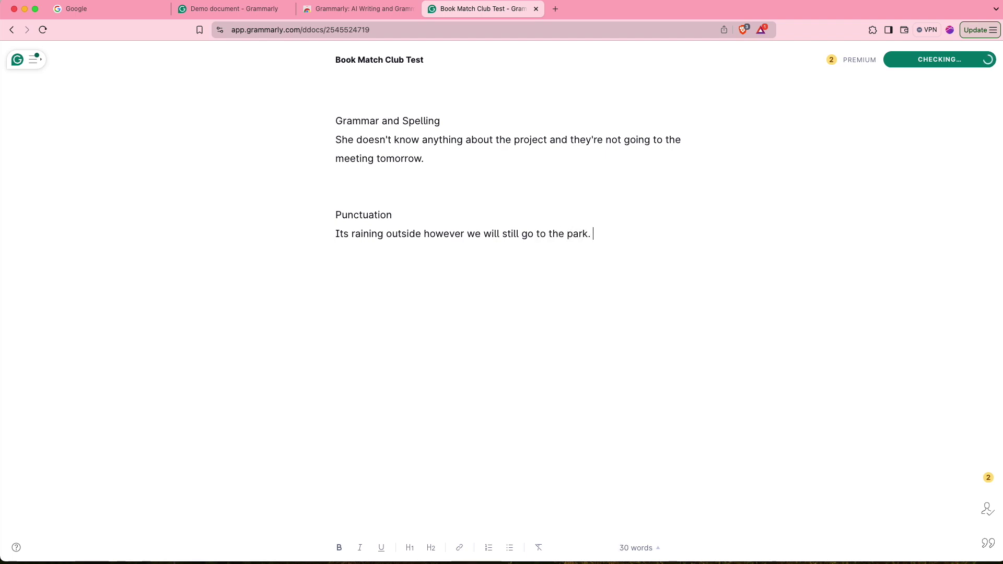
type("Let's meet")
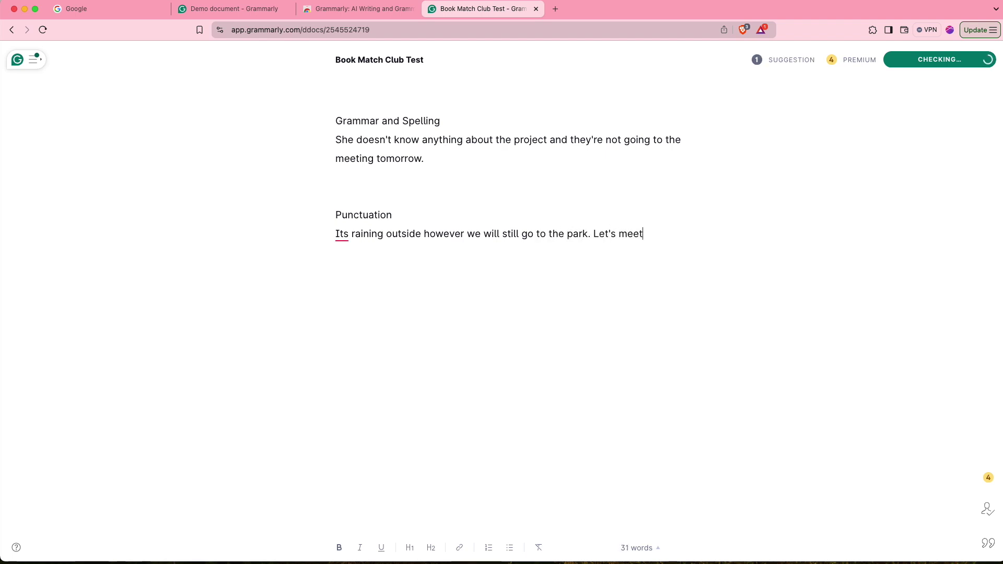
type(" at 3 PM\" and")
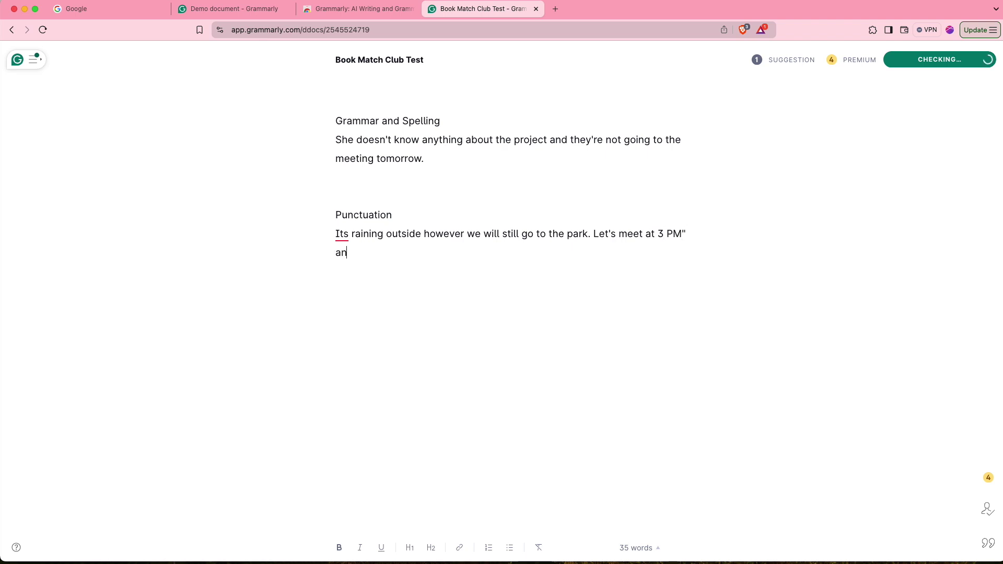
key("BackSpace")
key("BackSpace")
key("BackSpace")
key("BackSpace")
Correct 'Its' to 'It's' and add the line 'My friend Ted will be there.'
mouse_move(345, 235)
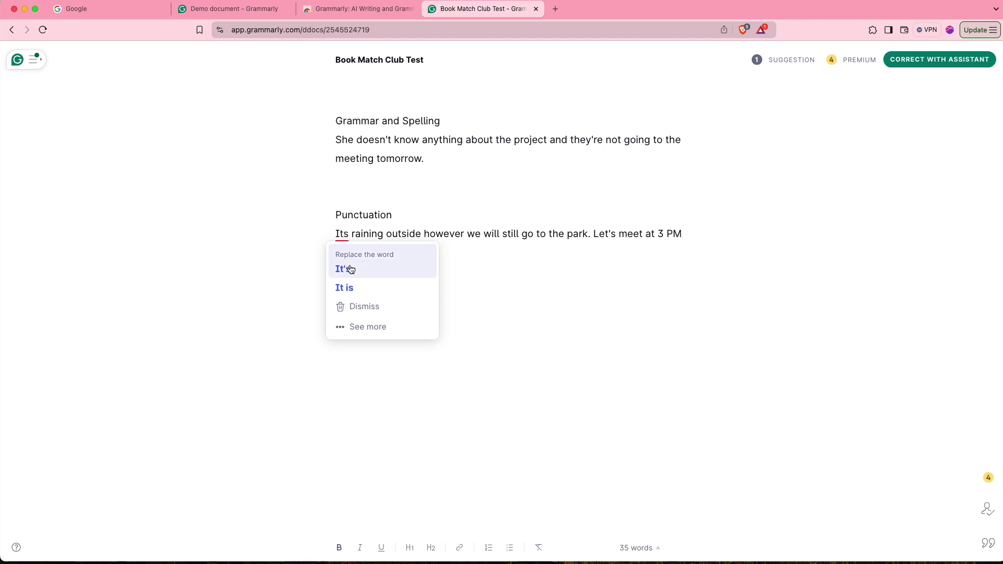
left_click(388, 270)
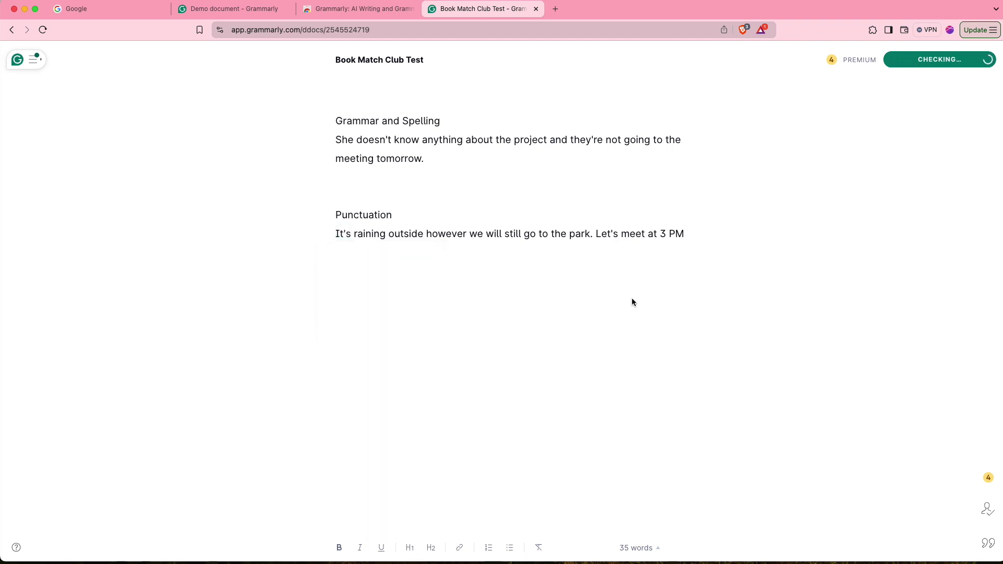
key("Return")
type("My friend Ted will be ")
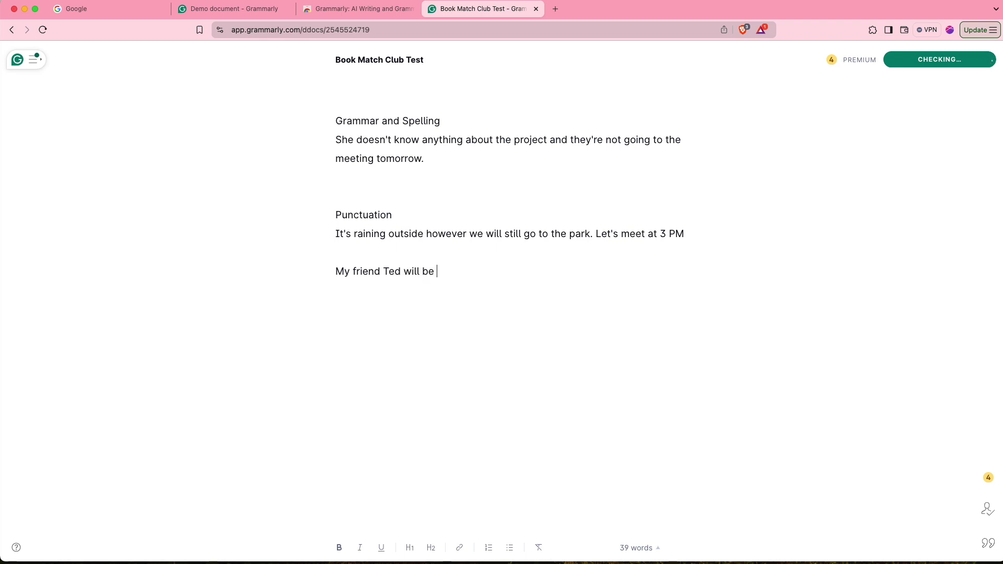
type("there.")
Add a period after '3 PM' and remove the blank line between the sentences
left_click(682, 233)
type(".")
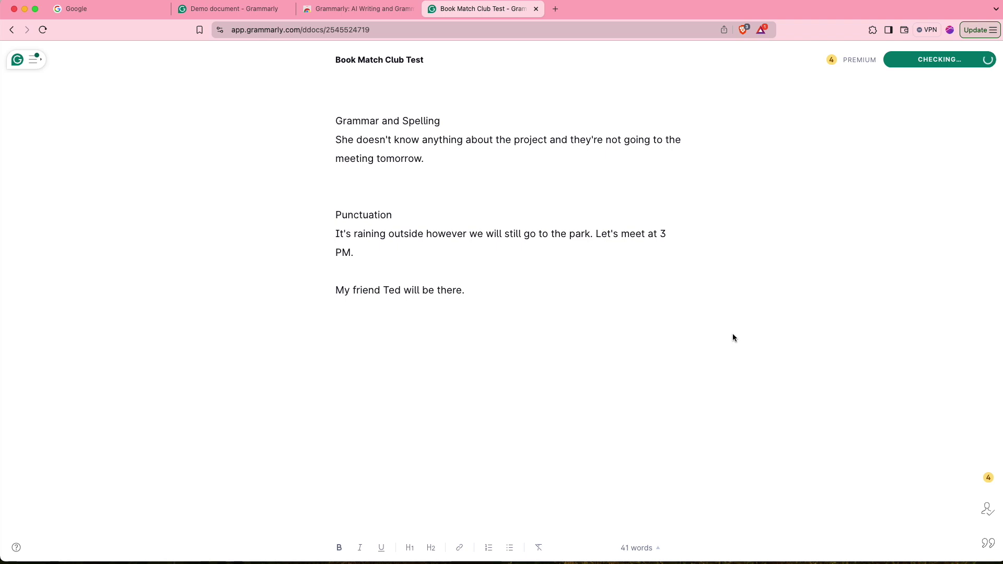
key("Delete")
key("Delete")
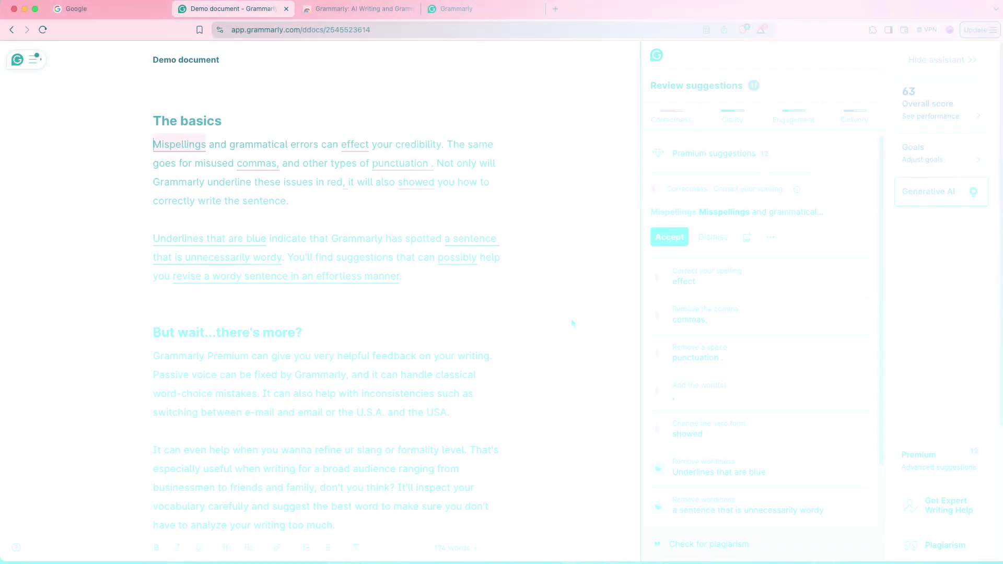
Dismiss the four onboarding tips: goals, text evaluation, settings, and document name
left_click(964, 191)
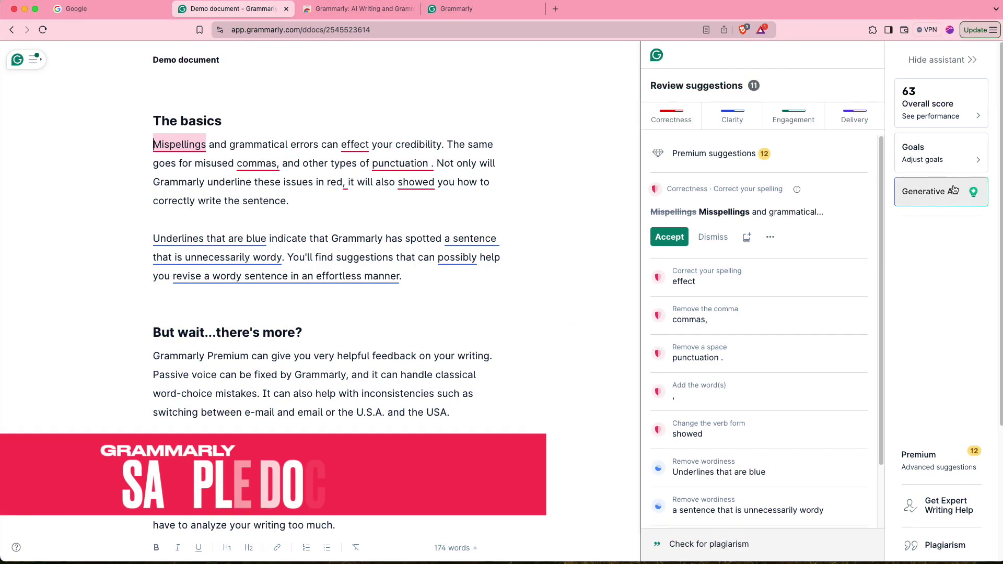
left_click(983, 149)
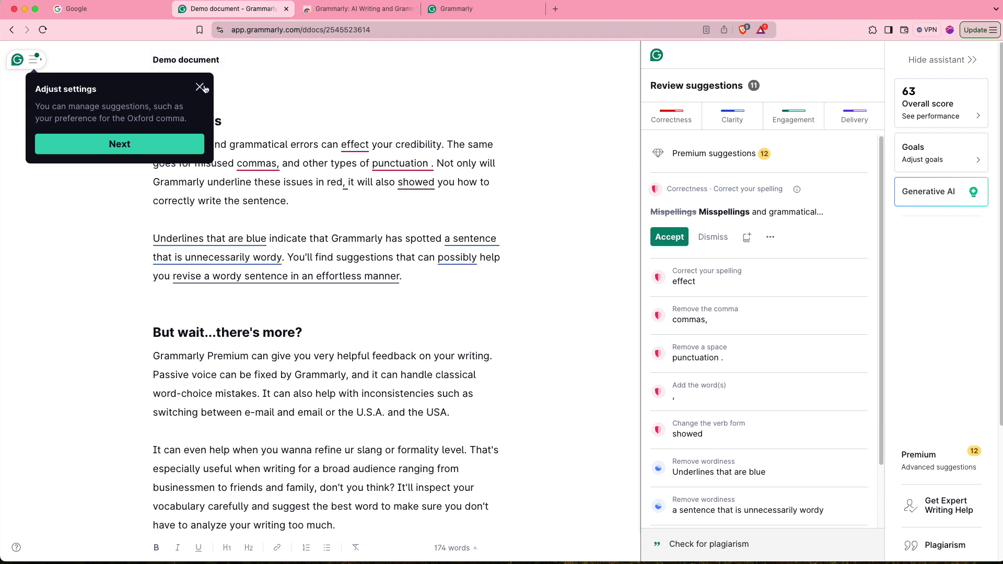
left_click(201, 85)
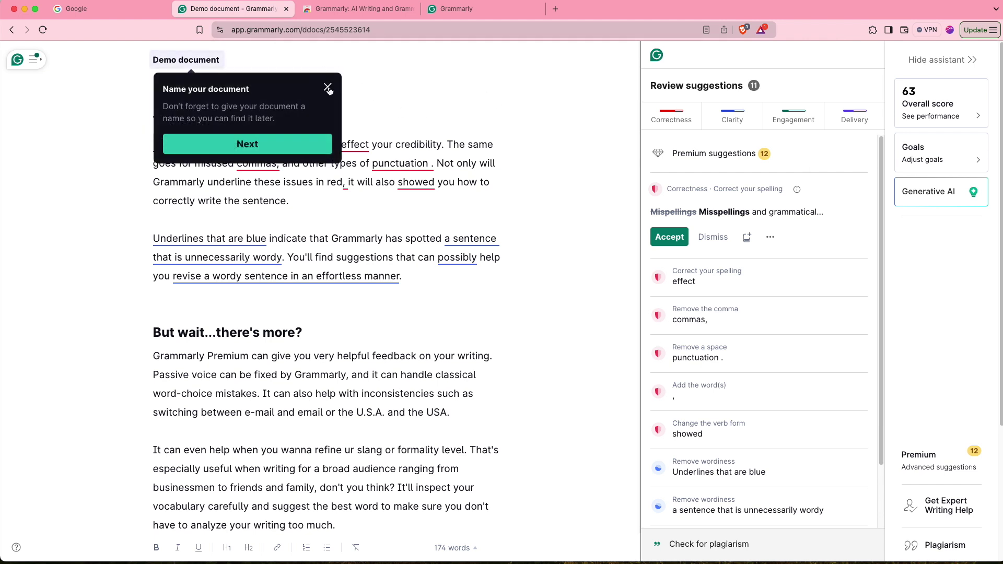
left_click(328, 87)
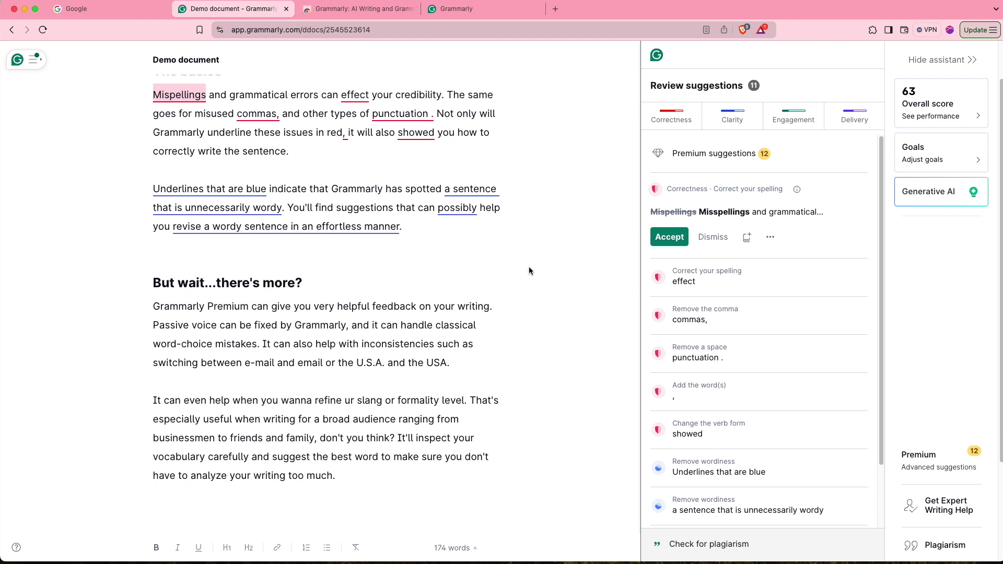
scroll(529, 267, "down", 2)
scroll(531, 266, "up", 2)
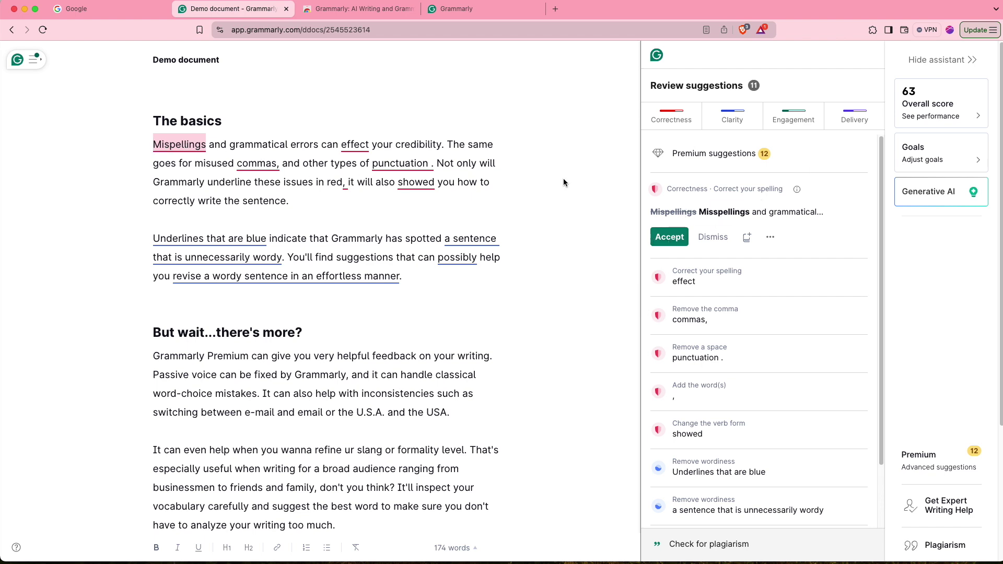
Accept 'Misspellings', 'effect' to 'affect', and removal of the comma after 'commas'
left_click(674, 245)
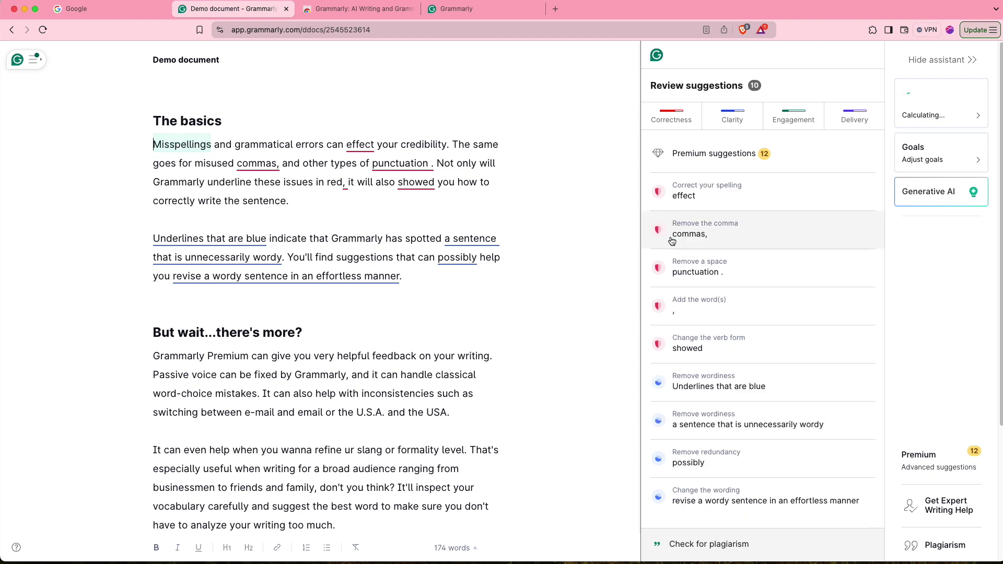
left_click(759, 199)
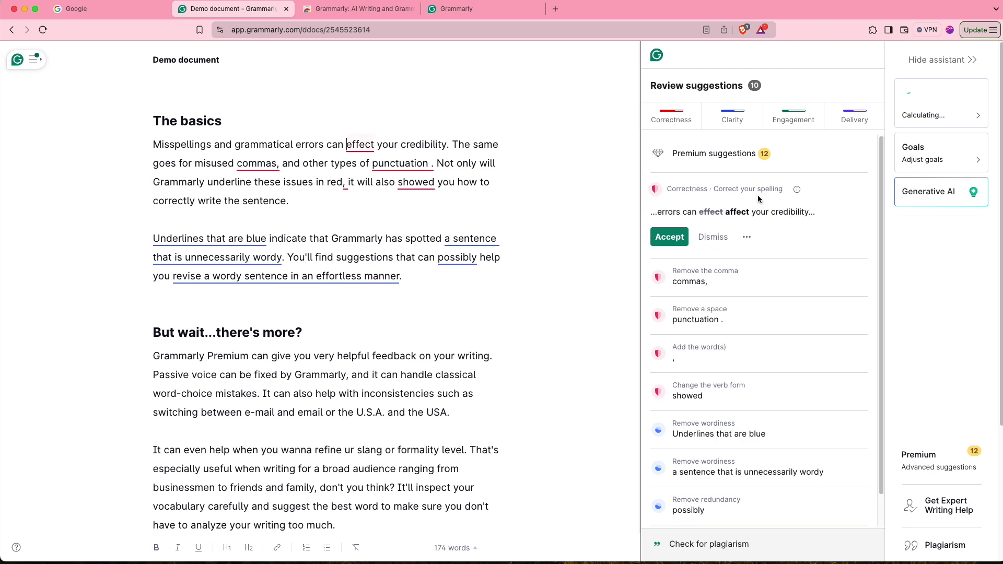
left_click(670, 239)
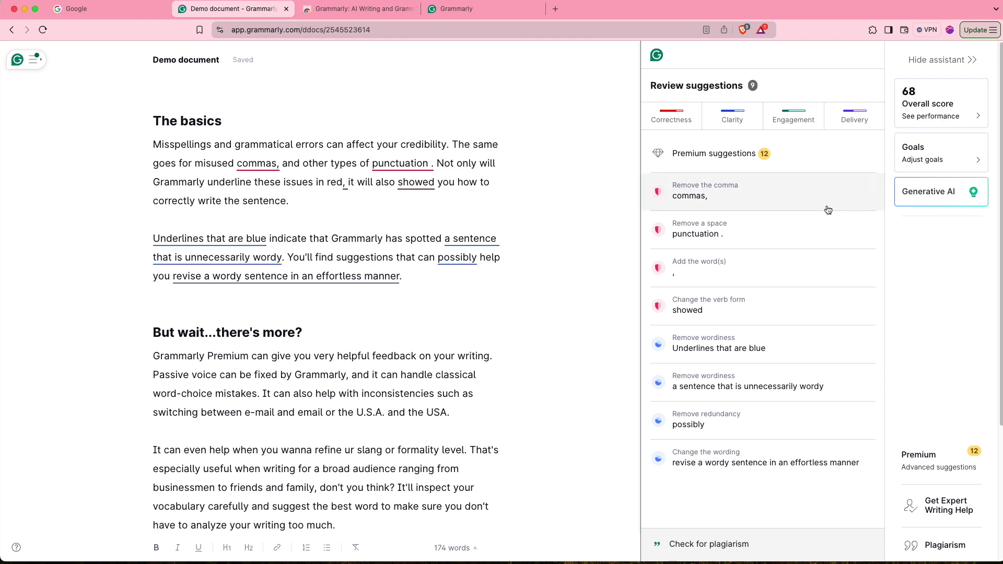
left_click(801, 196)
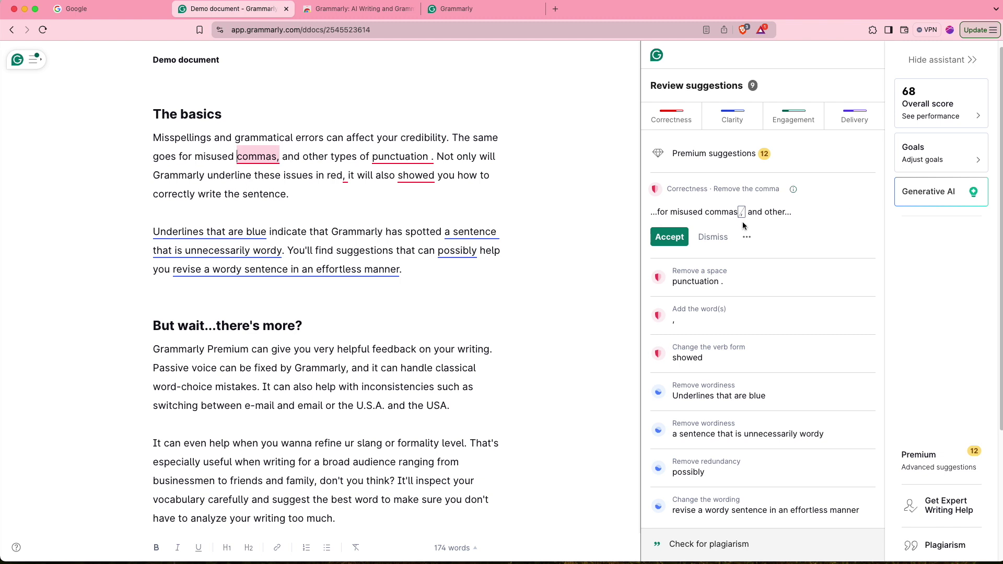
left_click(663, 238)
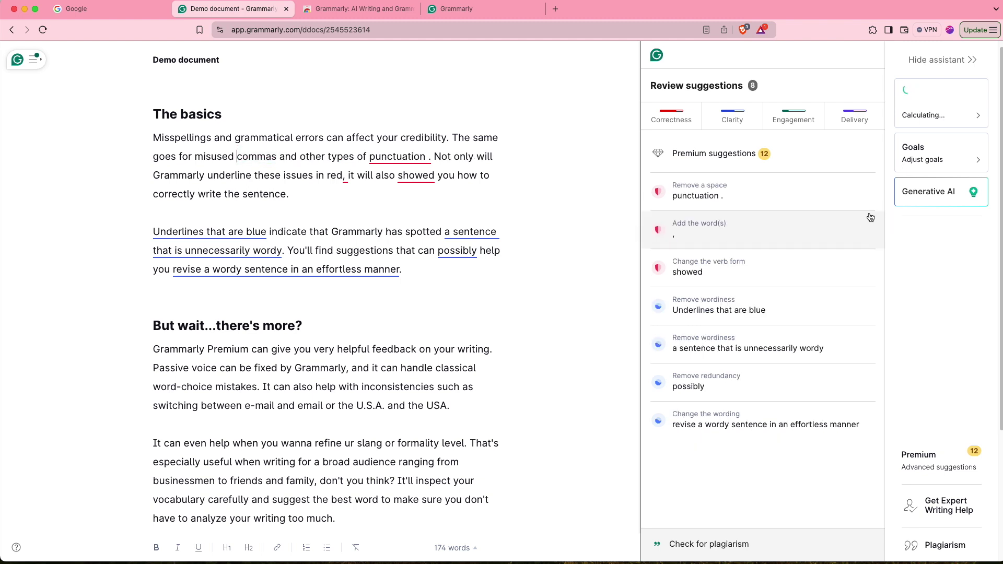
Accept the 'punctuation.' spacing fix, 'but' after 'red,', and 'showed' to 'show'
left_click(795, 196)
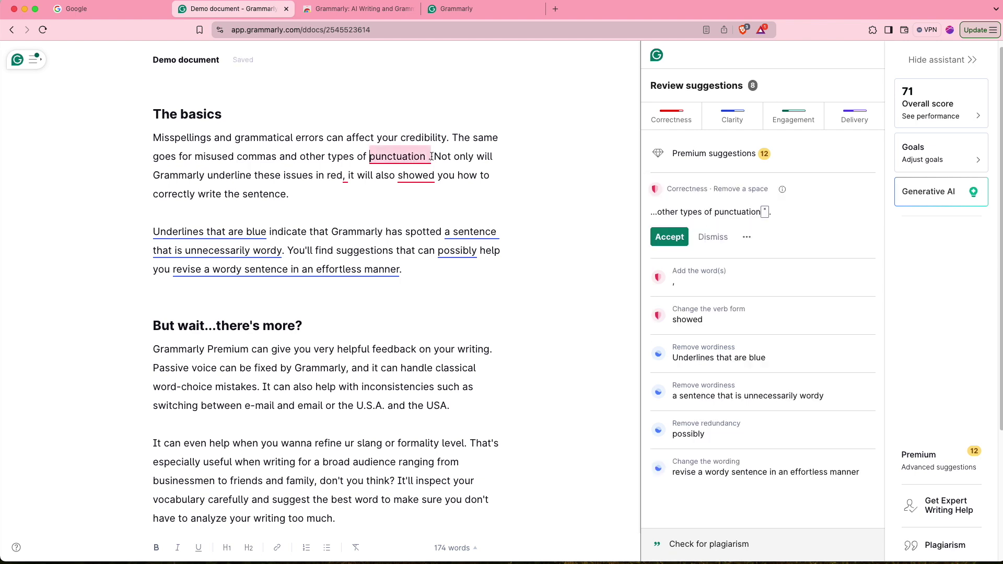
left_click(662, 238)
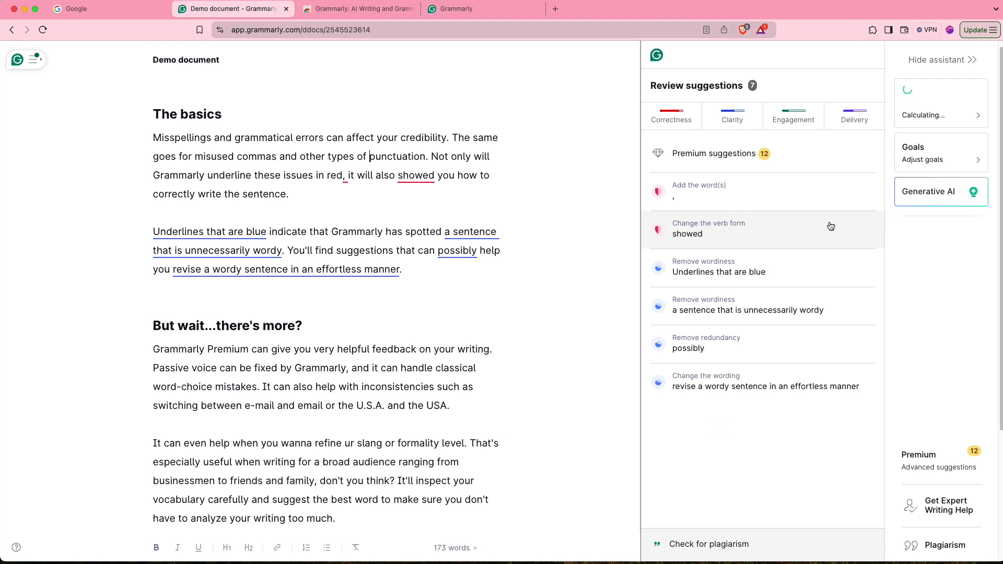
left_click(788, 193)
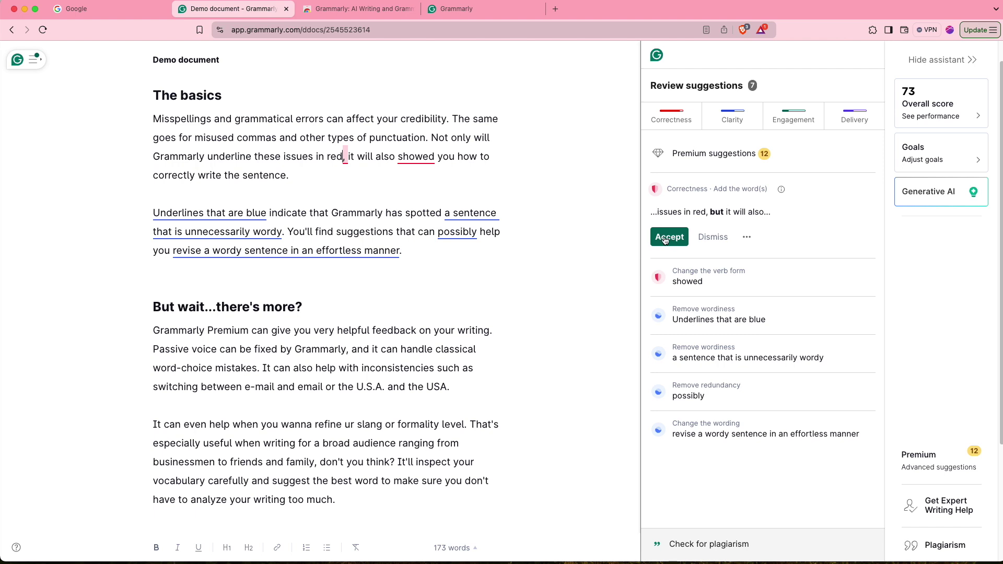
left_click(672, 240)
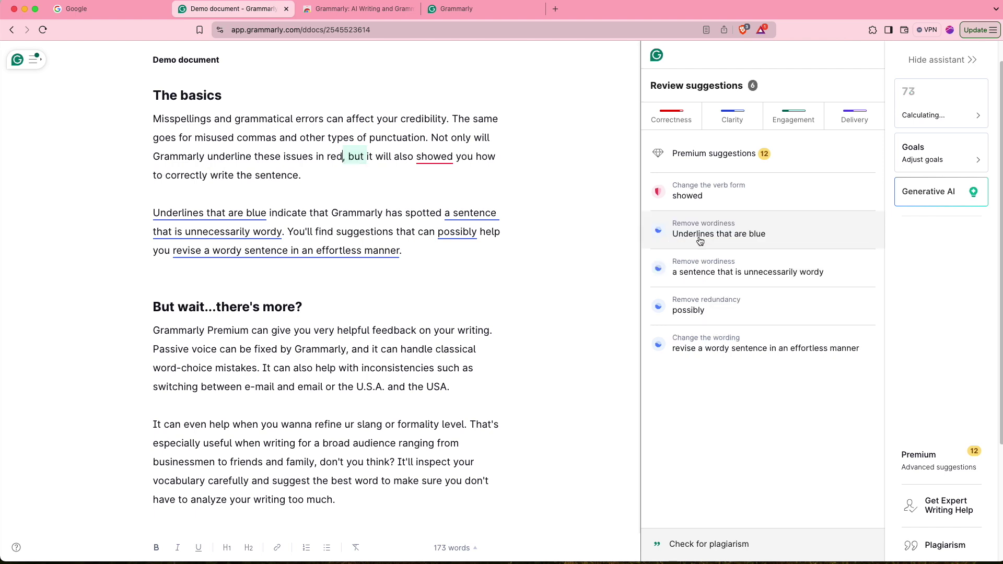
left_click(741, 197)
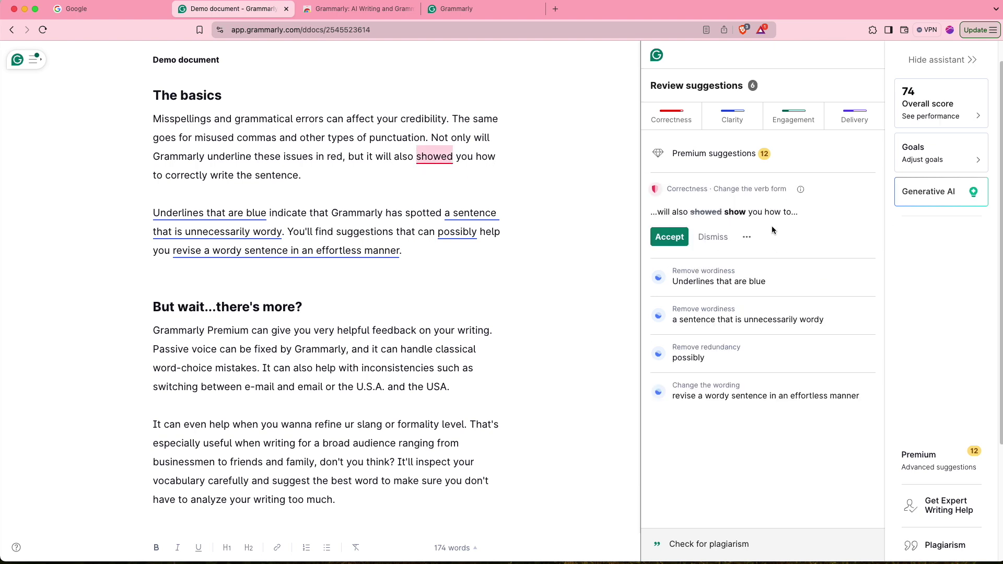
left_click(670, 238)
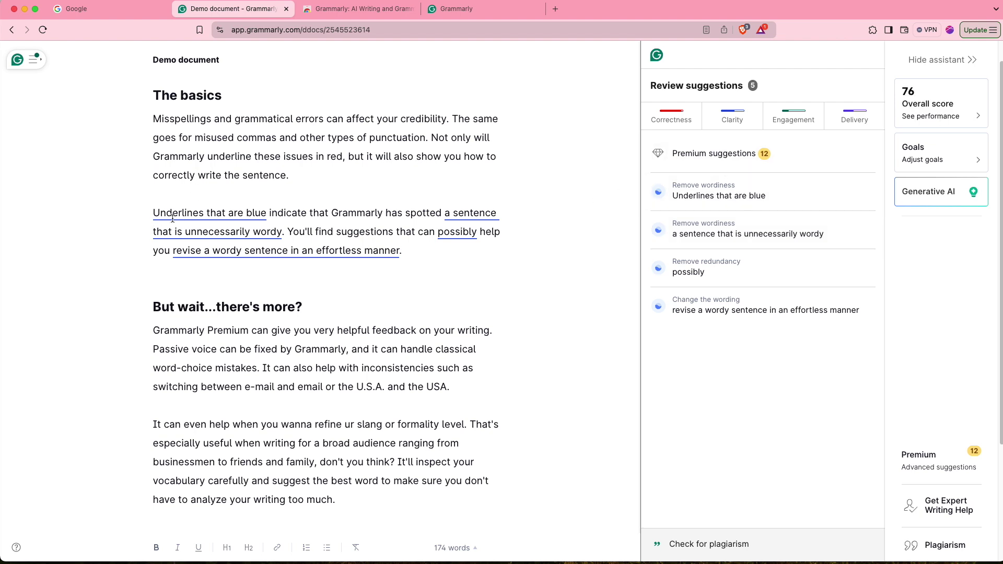
Reword 'Underlines that are blue' to 'Blue underlines' via the wordiness suggestion
left_click(473, 214)
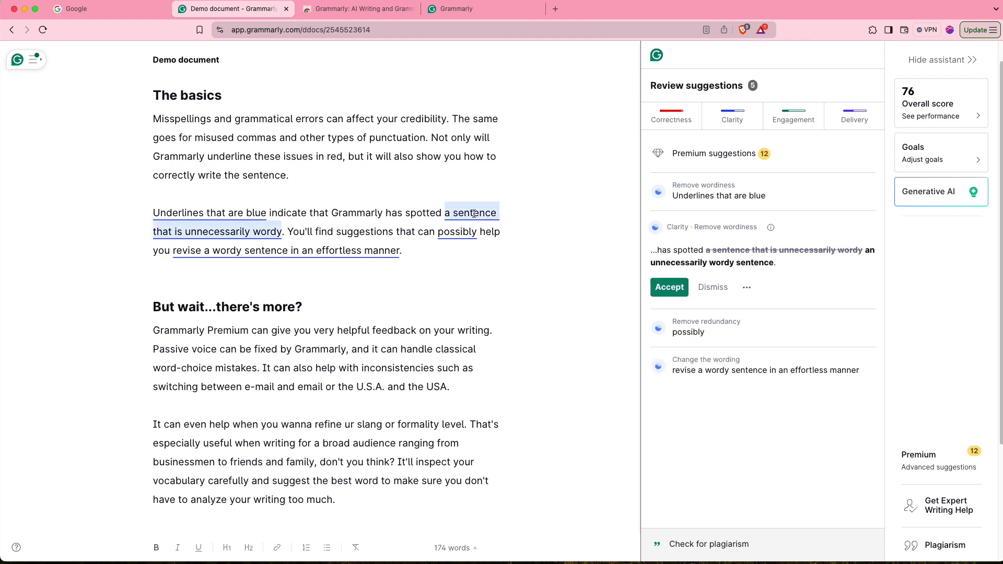
left_click(711, 197)
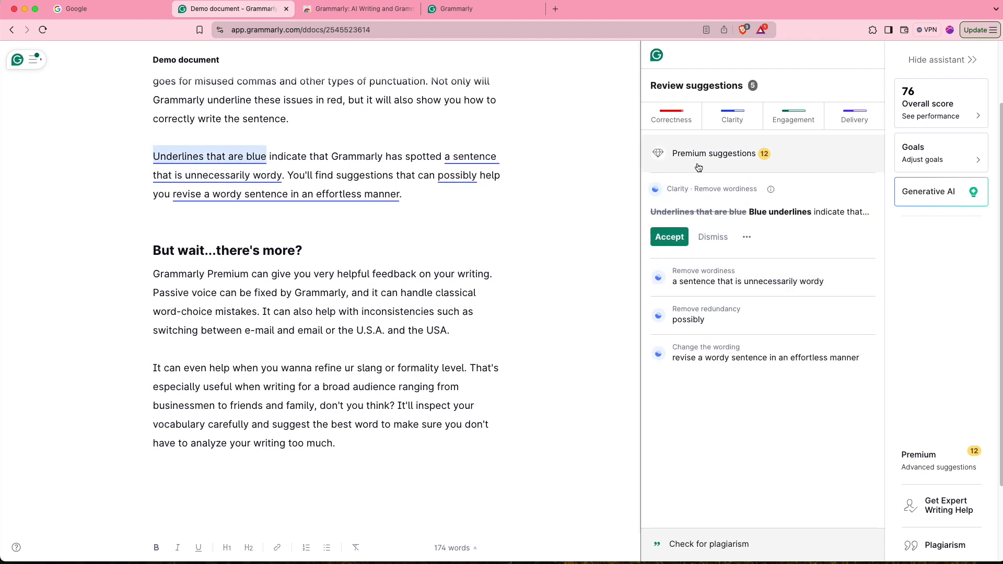
left_click(669, 237)
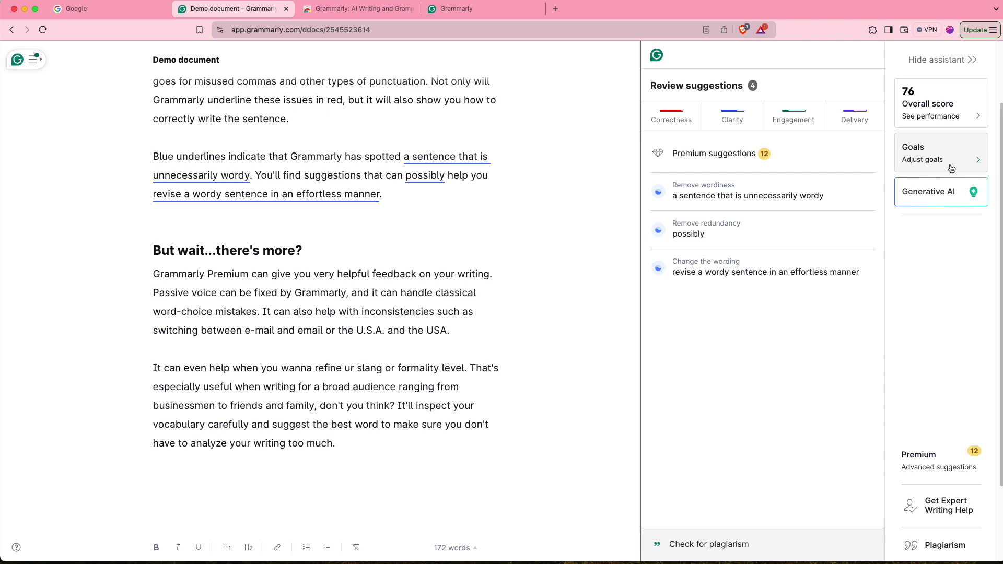
left_click(949, 166)
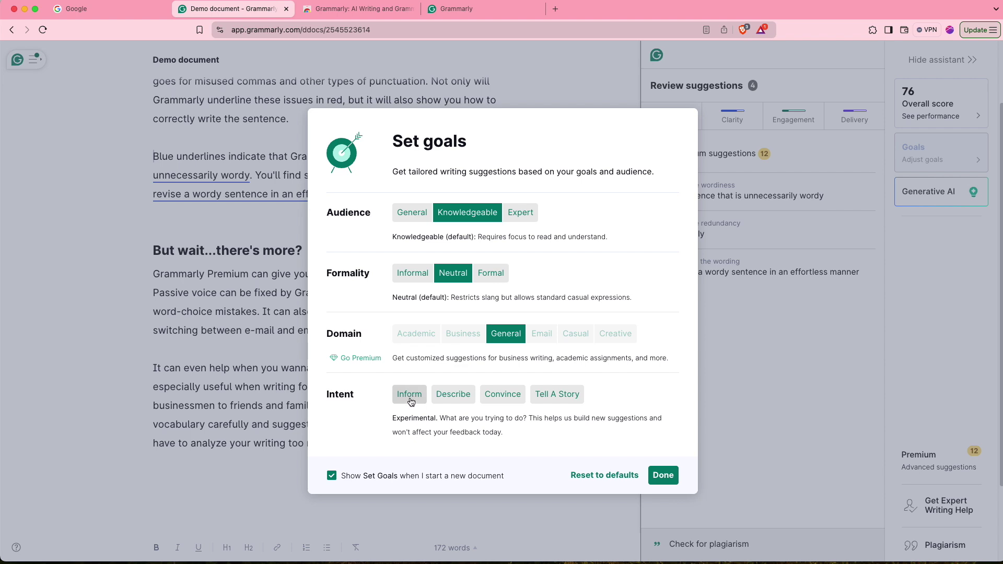
Confirm the goals (Knowledgeable audience, Neutral formality, General domain) and close the dialog with Done
left_click(663, 475)
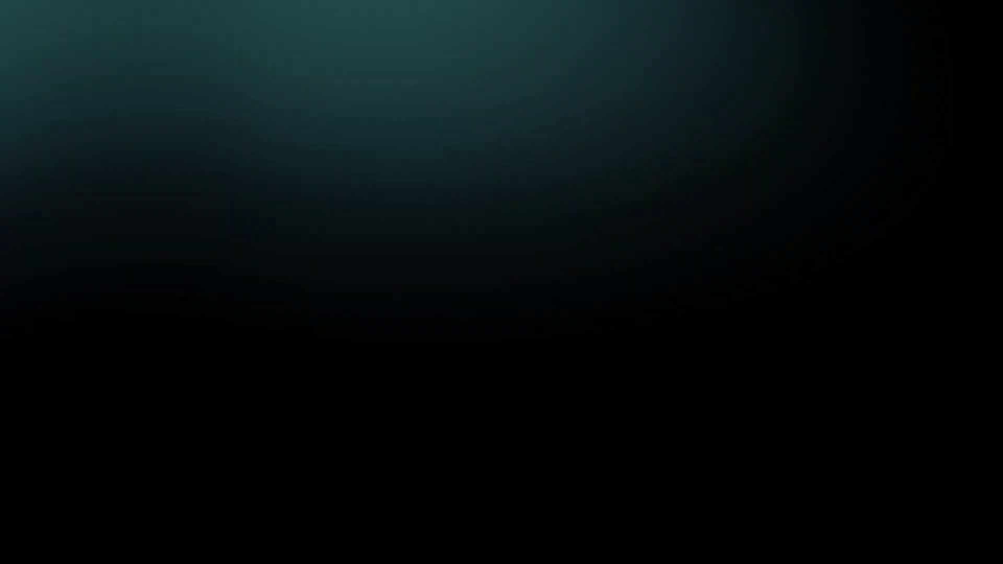
Jump to Pride and Prejudice Chapter XIII, select its opening paragraphs, then switch to the new Grammarly document
scroll(750, 303, "down", 10)
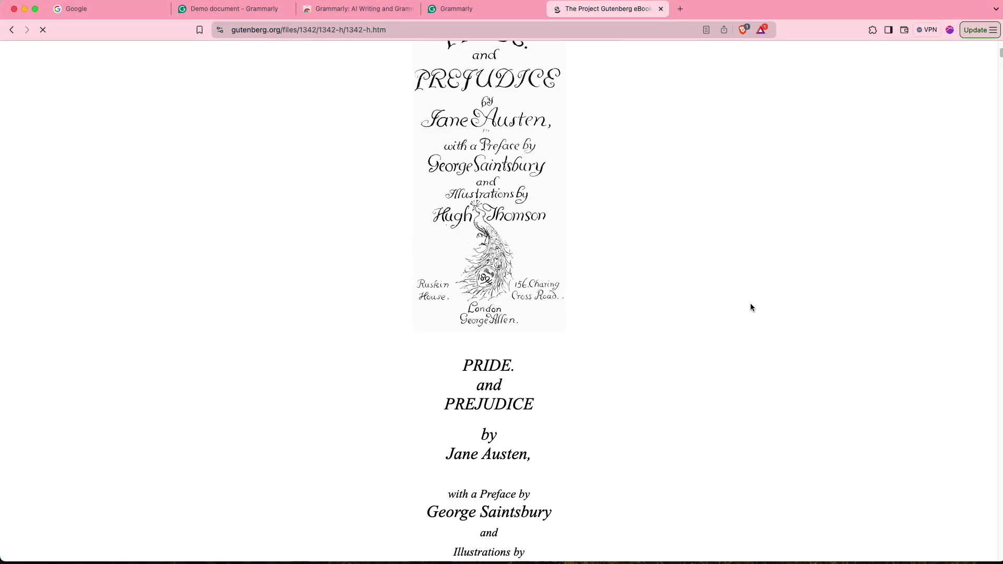
scroll(751, 307, "up", 10)
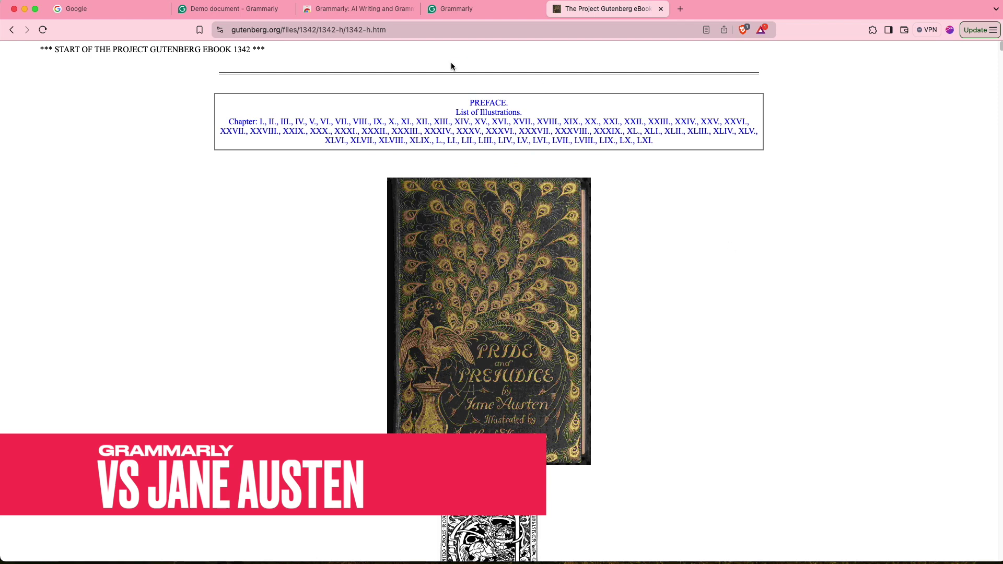
left_click(440, 123)
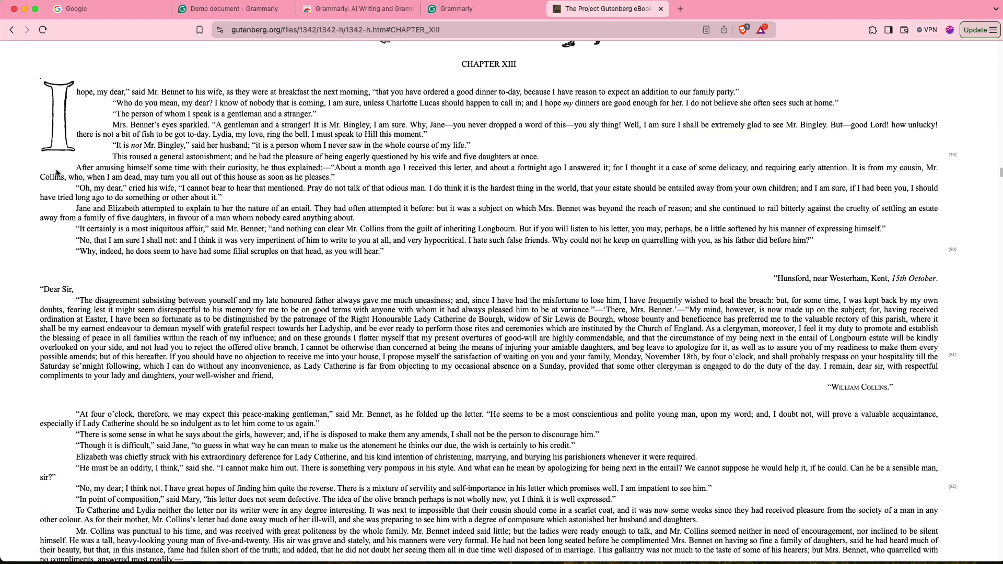
left_click_drag(78, 93, 434, 256)
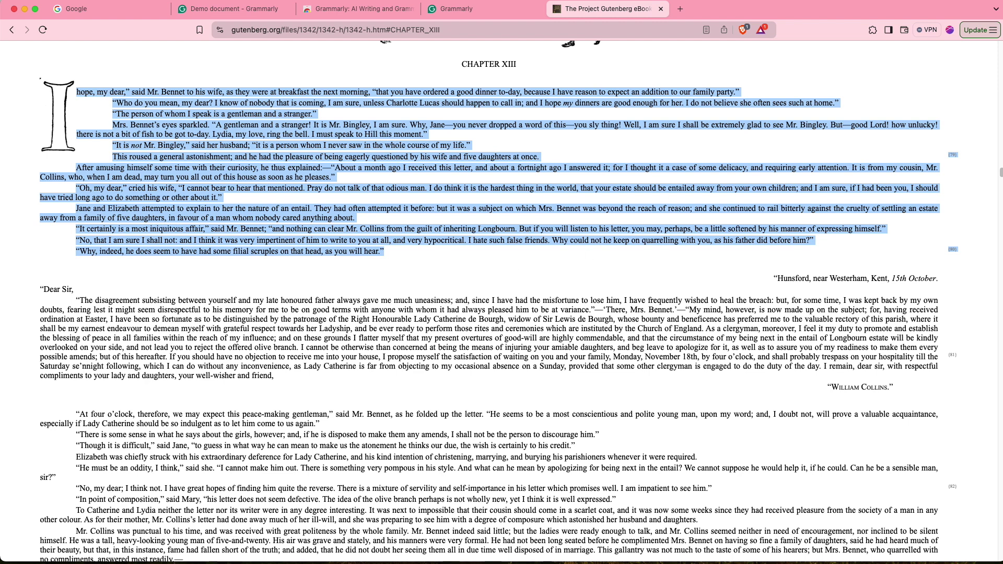
left_click(475, 18)
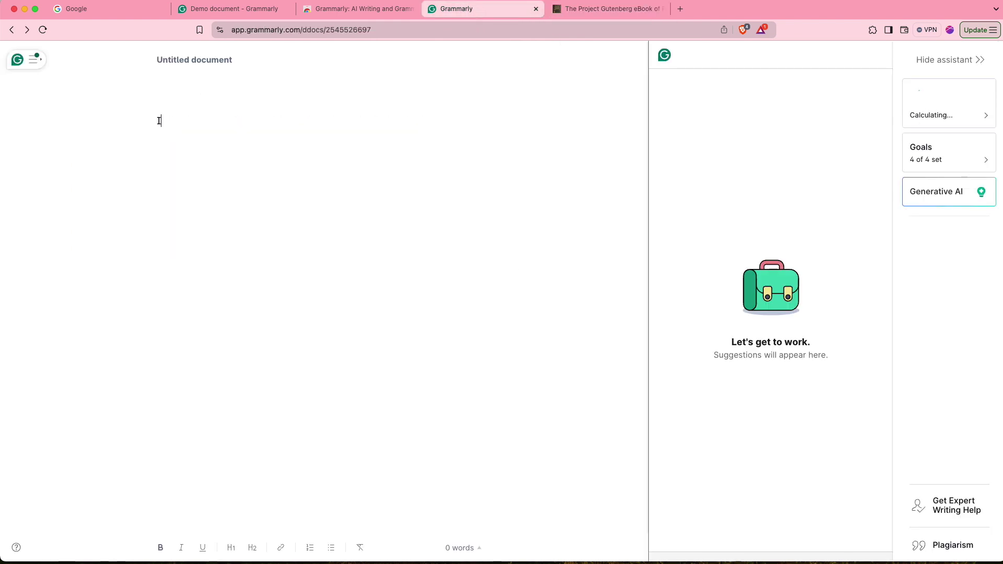
Paste the Chapter XIII passage and review the 'Ihope' to 'I hope' spelling fix
key("super+v")
scroll(525, 187, "up", 20)
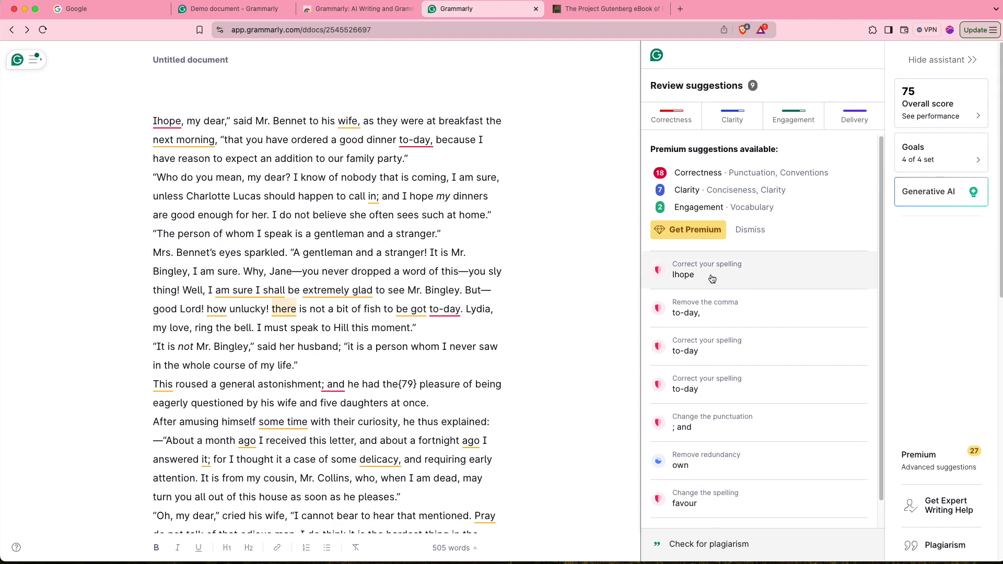
left_click(772, 264)
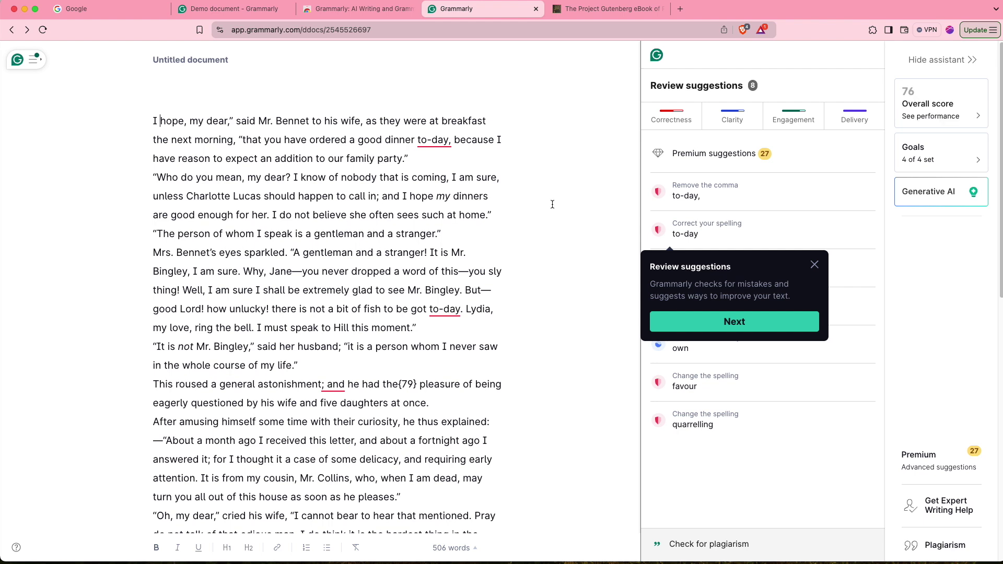
left_click(766, 324)
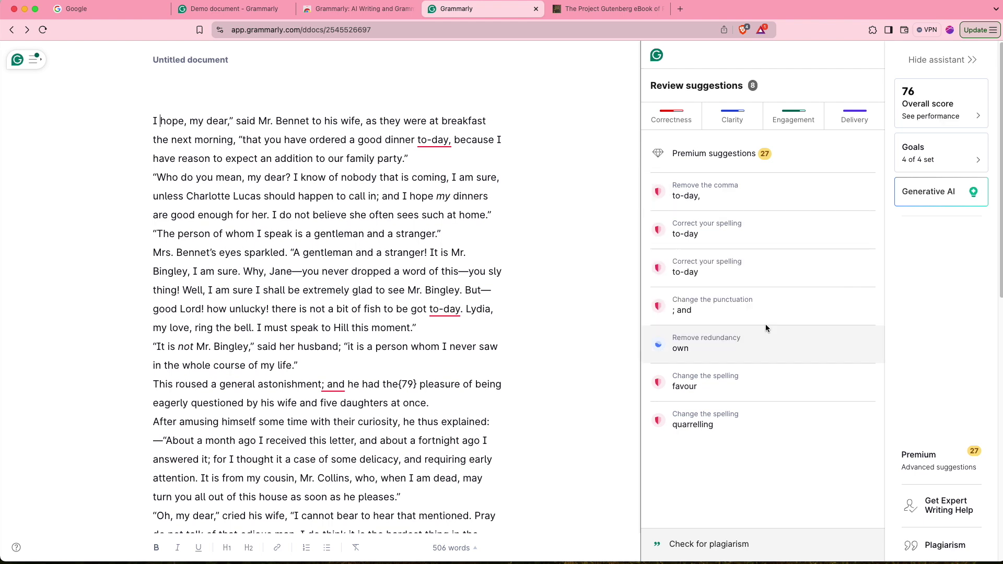
Remove the comma after 'to-day' and change 'to-day' to 'today'
left_click(766, 192)
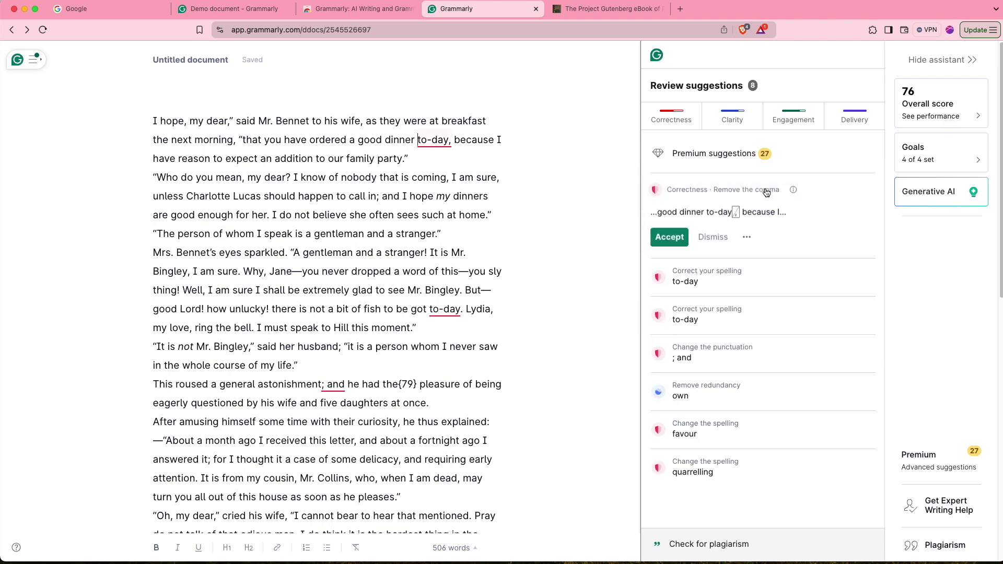
left_click(674, 242)
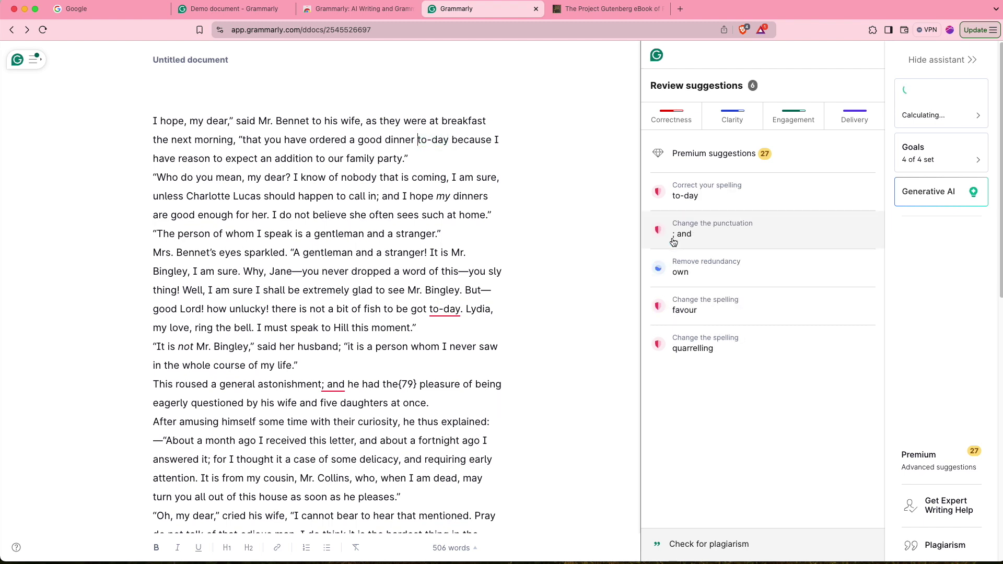
left_click(747, 193)
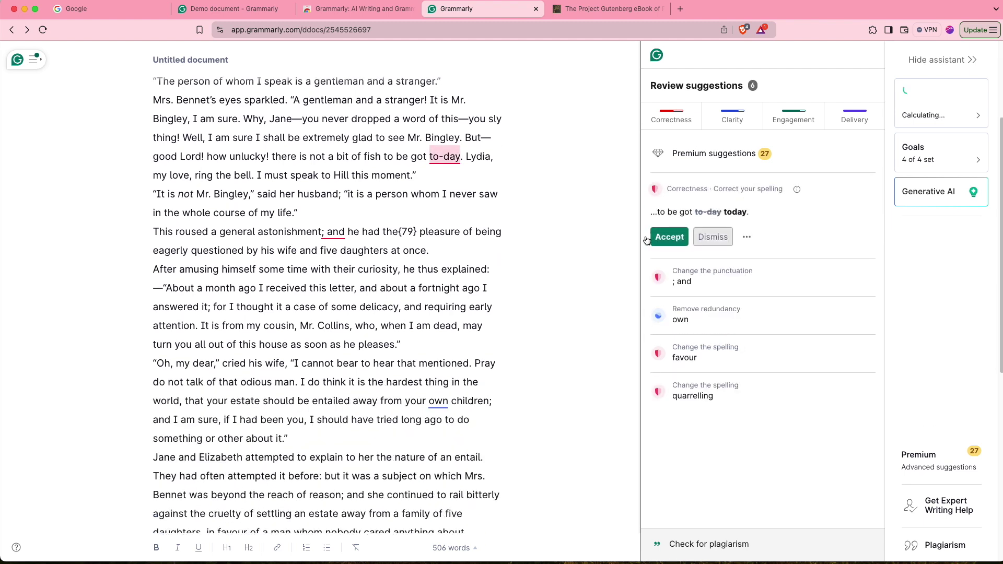
left_click(664, 238)
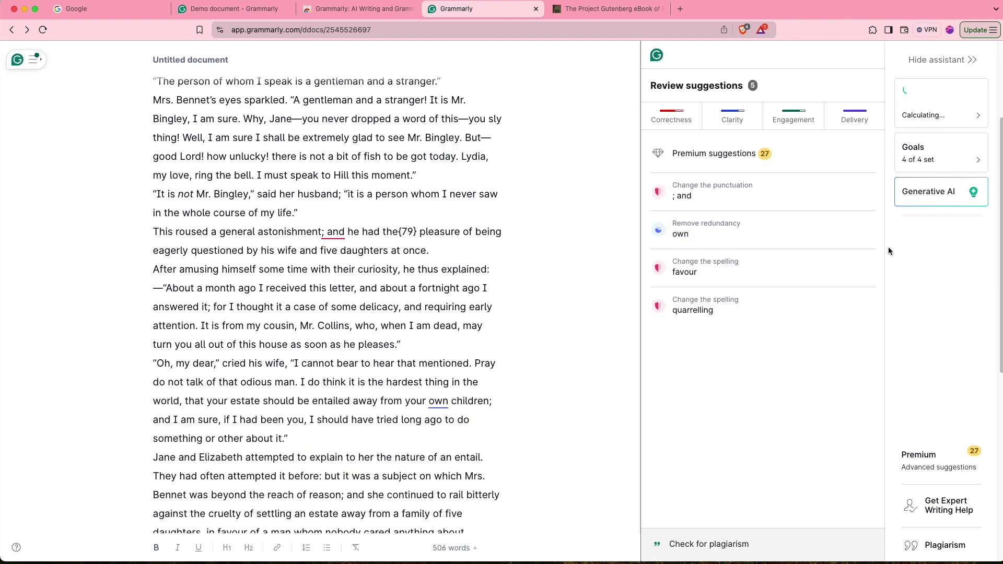
left_click(804, 200)
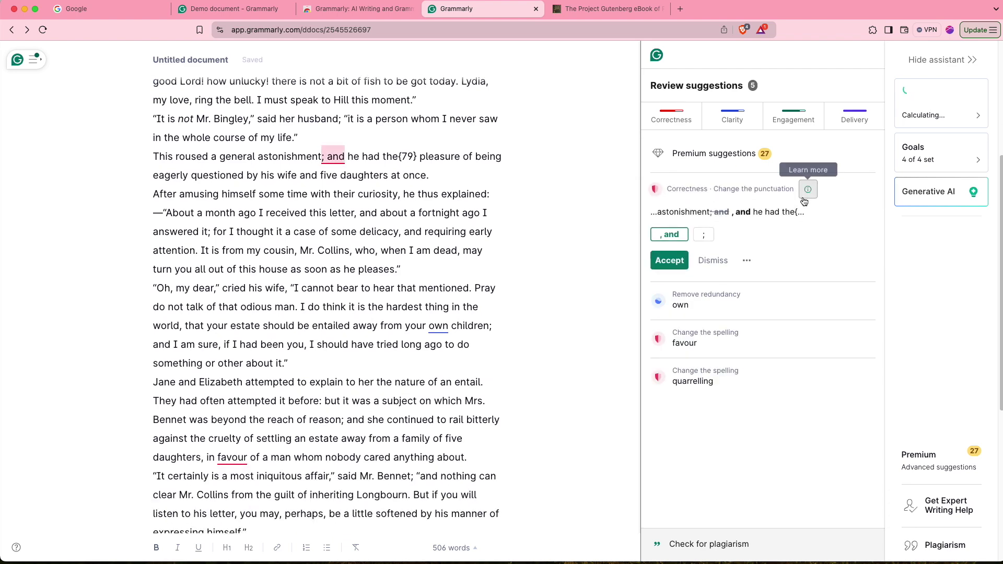
key("super+z")
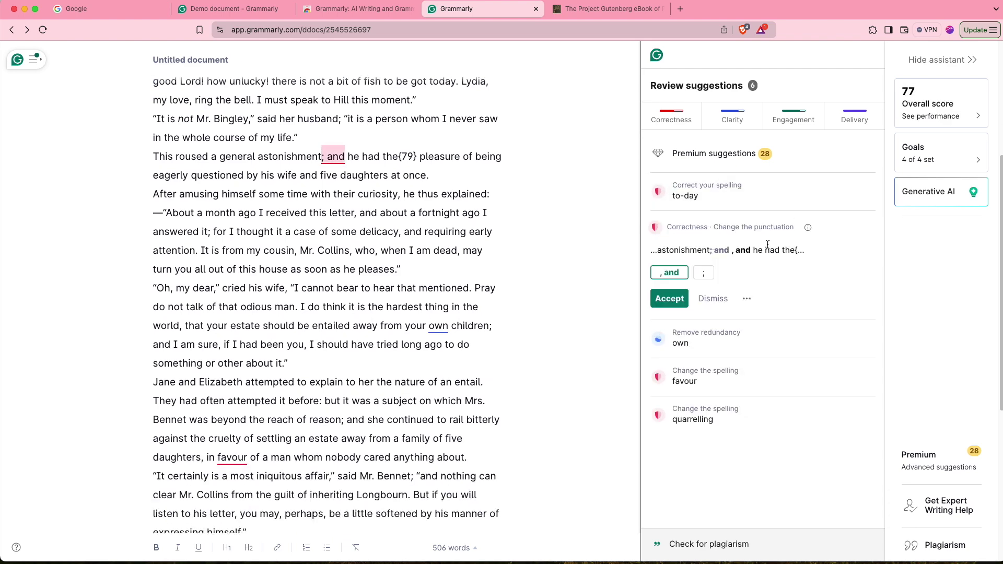
left_click(742, 192)
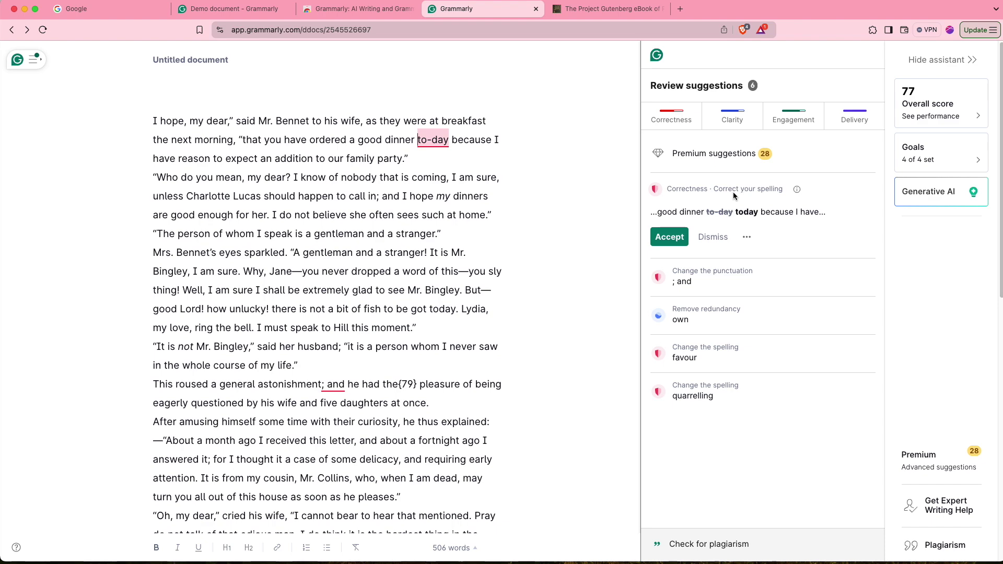
left_click(669, 237)
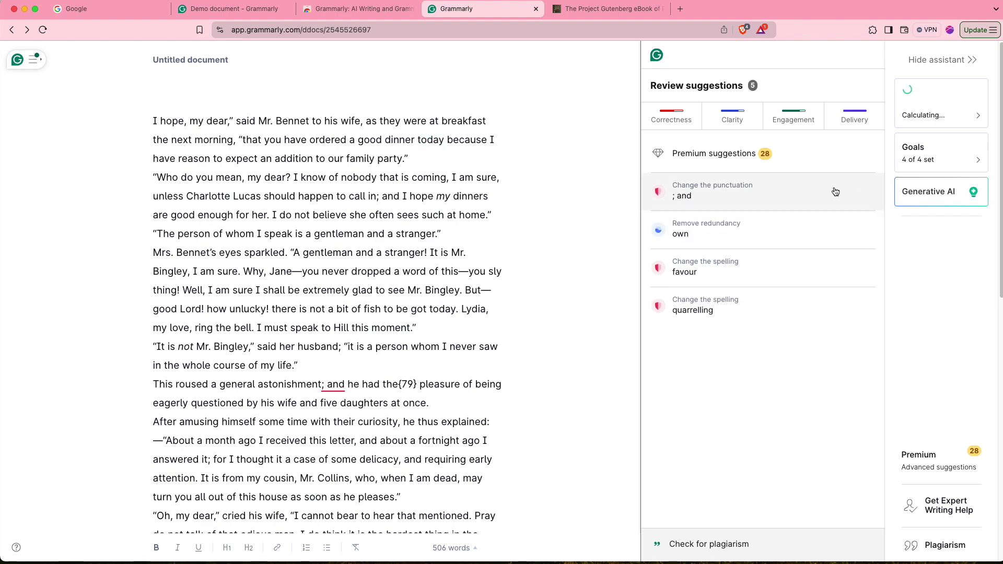
Accept '; and' to ', and', 'favour' to 'favor', and 'quarrelling' to 'quarreling'
left_click(794, 196)
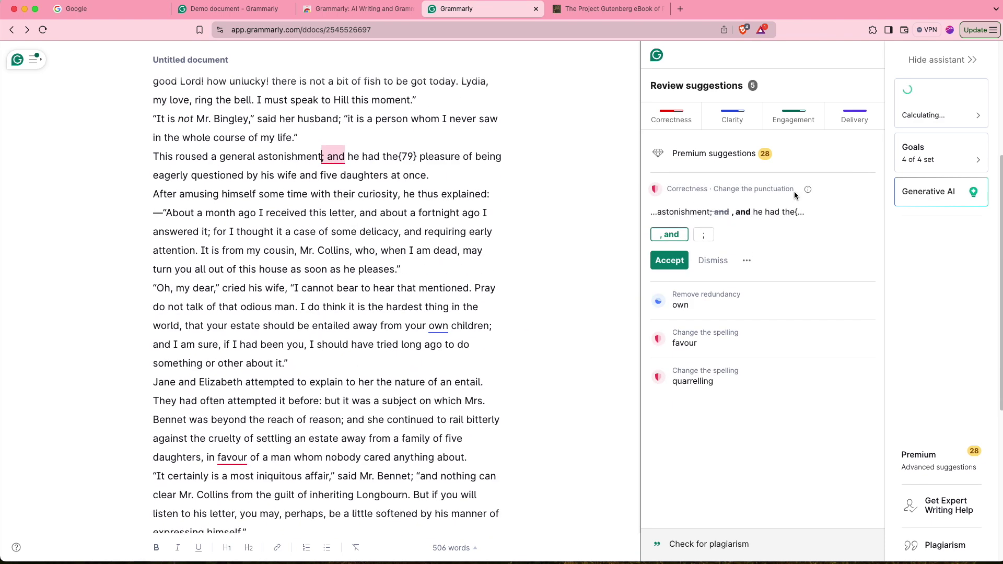
left_click(675, 264)
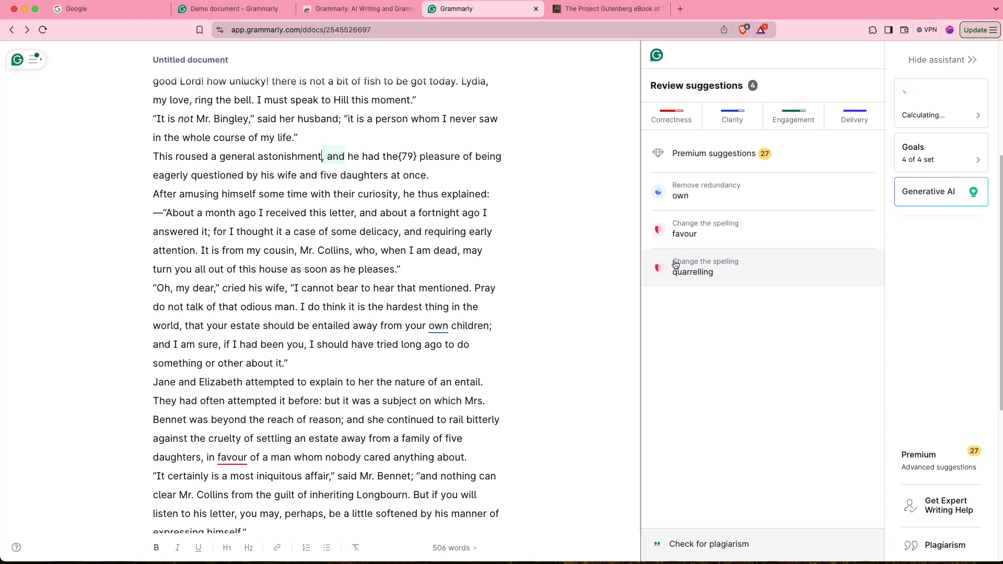
left_click(773, 228)
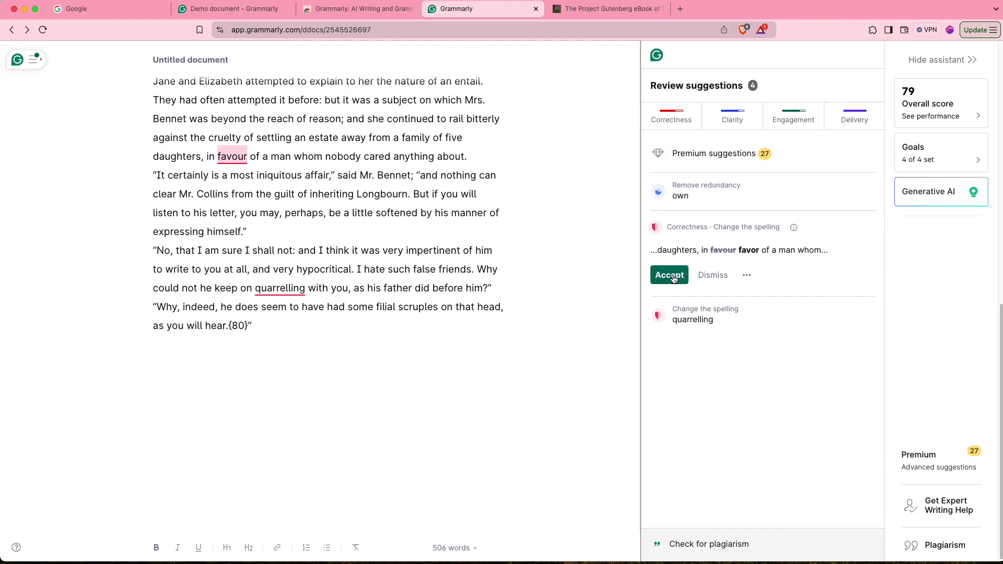
left_click(674, 278)
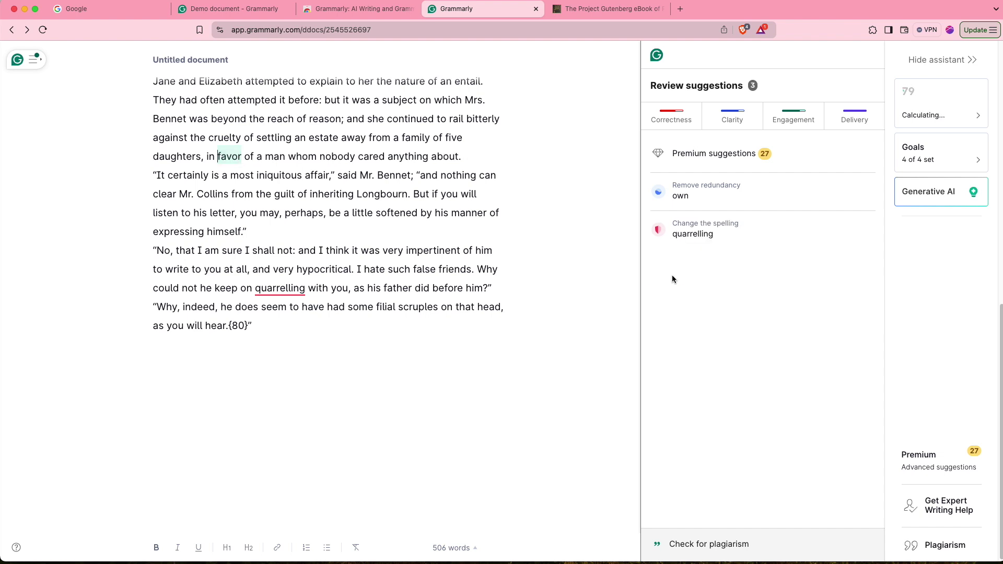
left_click(702, 234)
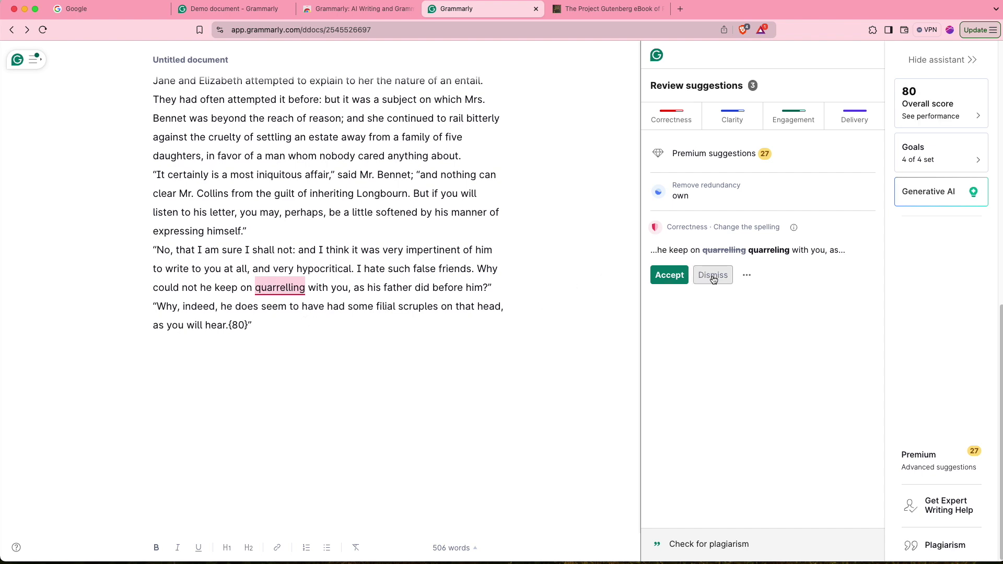
left_click(671, 277)
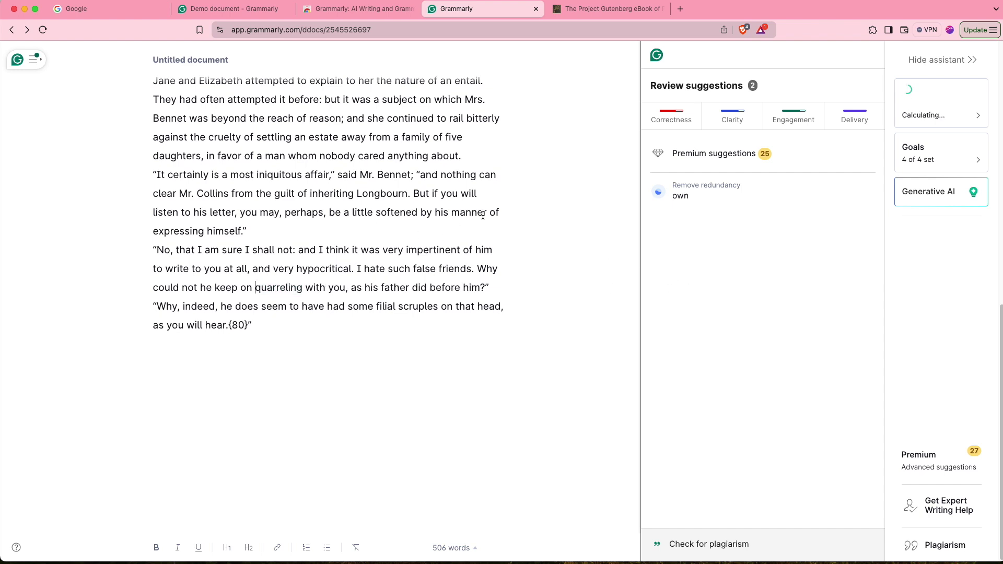
Scroll through the corrected passage scoring 80, then return to the Demo document
scroll(496, 204, "up", 8)
scroll(482, 215, "up", 3)
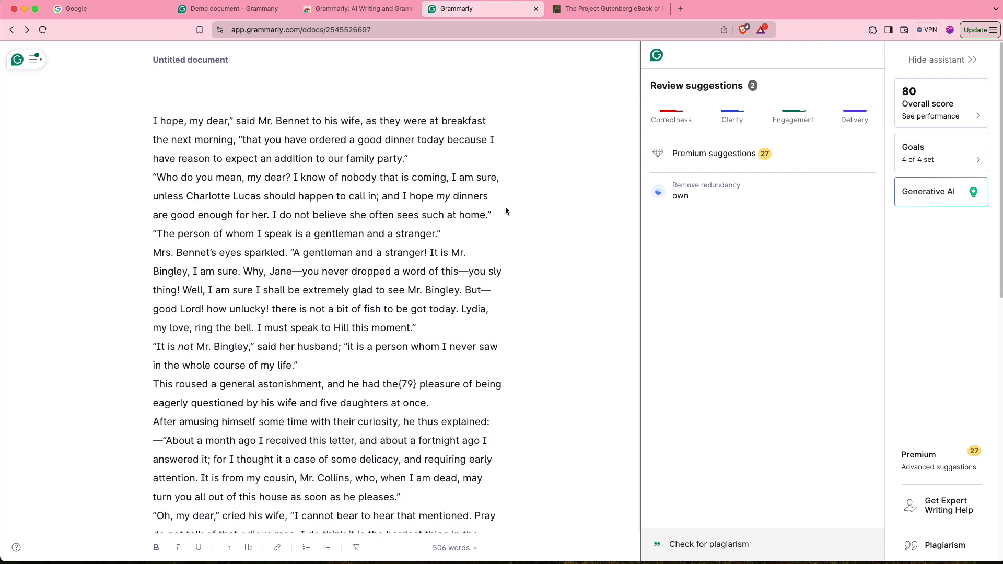
scroll(506, 206, "down", 3)
scroll(505, 203, "up", 2)
scroll(504, 202, "down", 1)
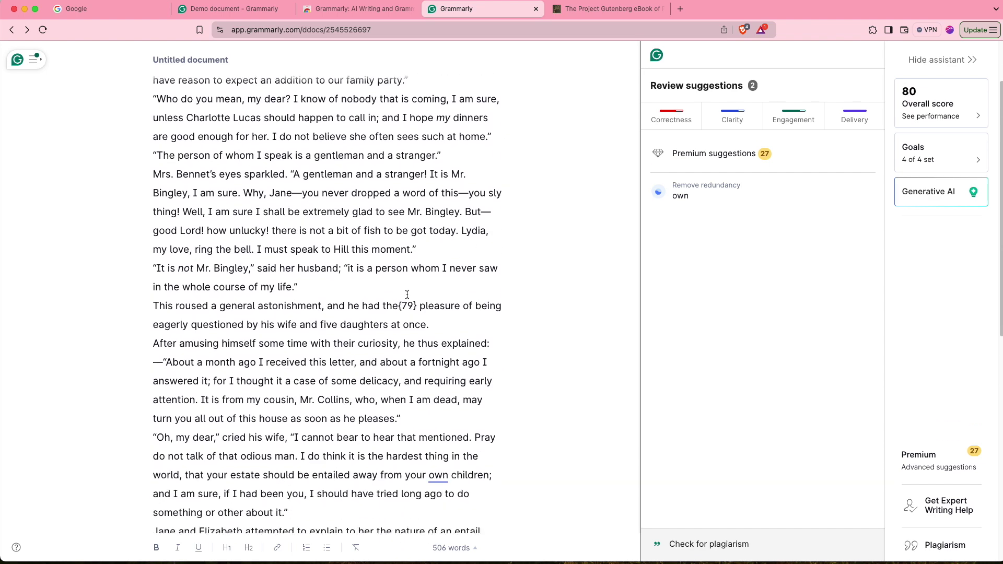
scroll(553, 214, "up", 2)
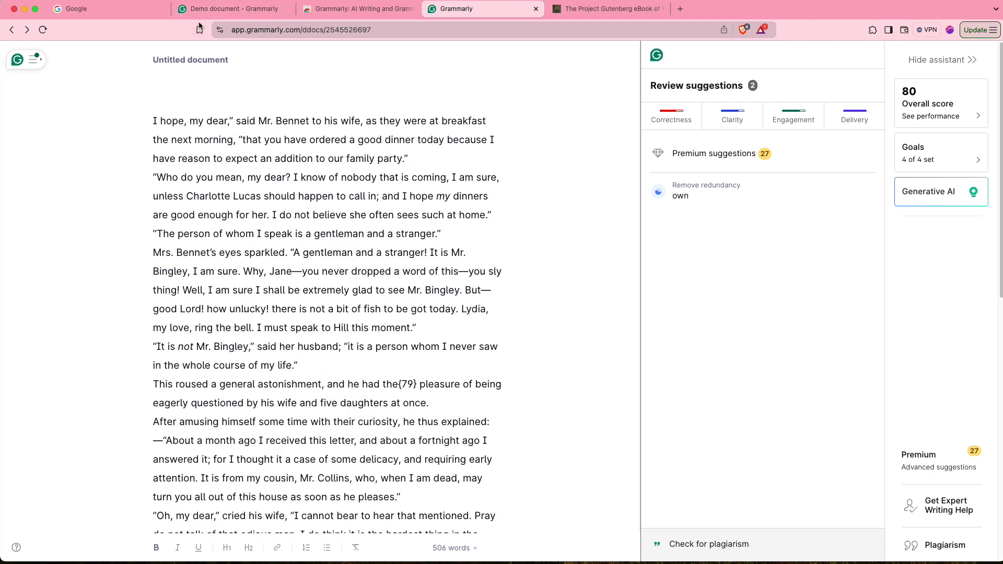
left_click(225, 9)
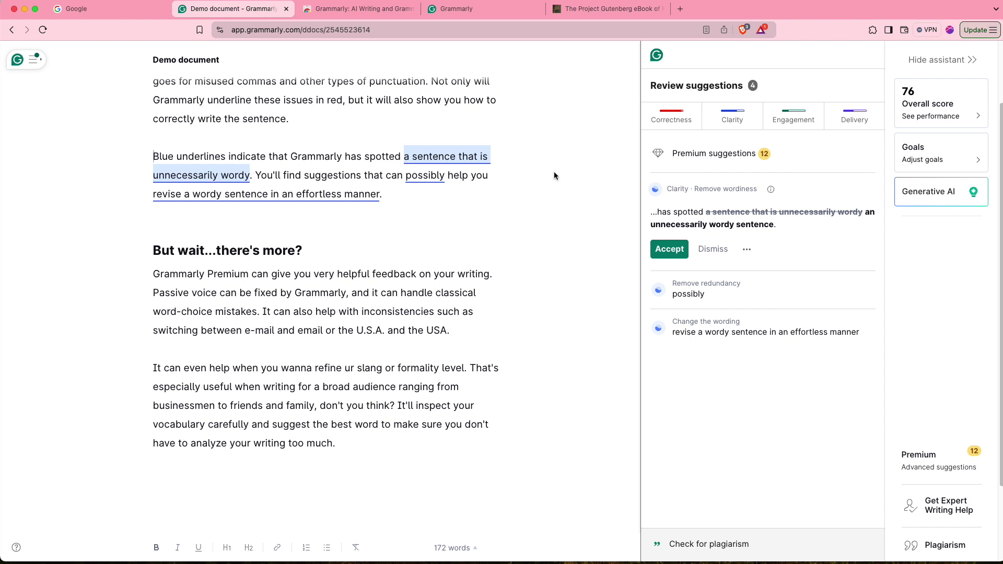